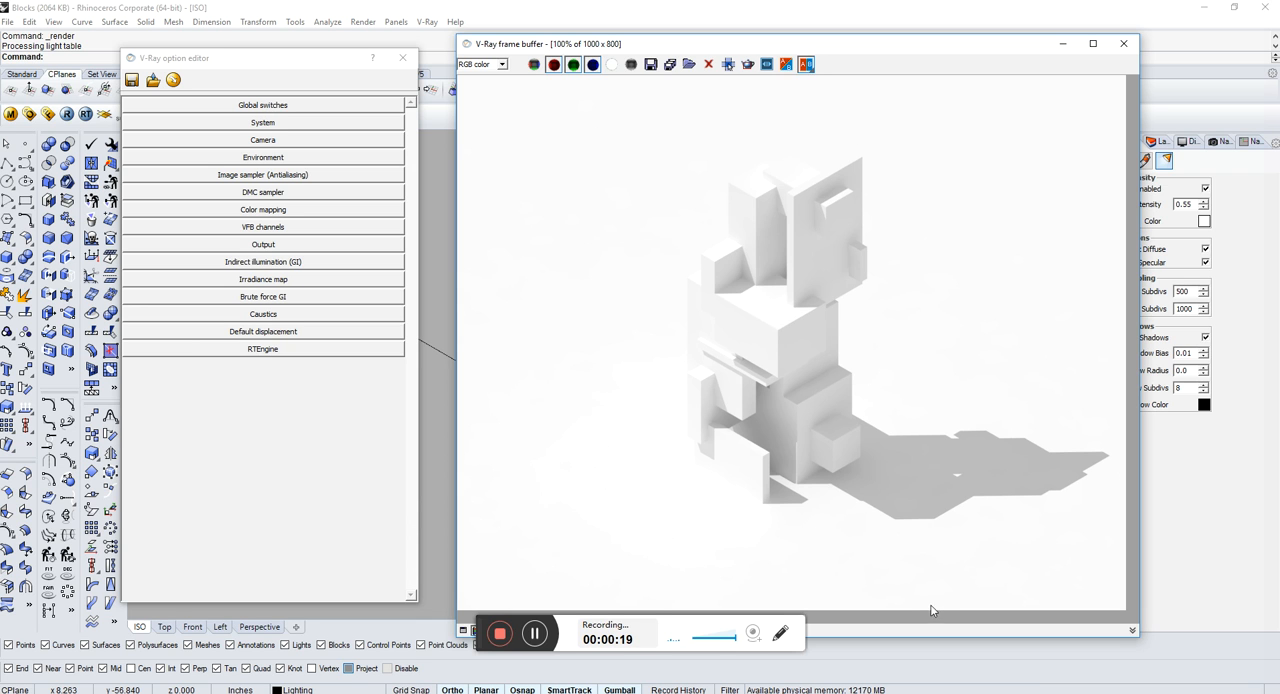
Step: Review the V-Ray Global switches and confirm White as the override material color
left_click(283, 106)
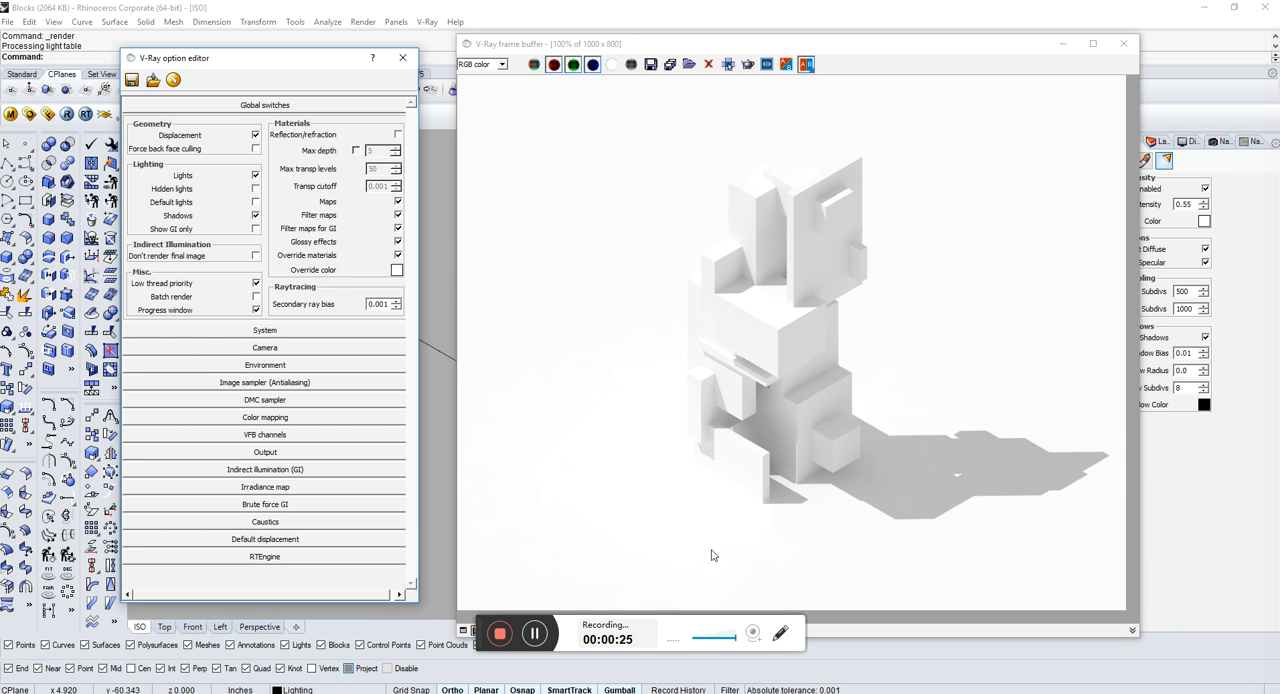
mouse_move(324, 62)
left_mouse_down()
mouse_move(312, 61)
mouse_move(335, 69)
left_mouse_up()
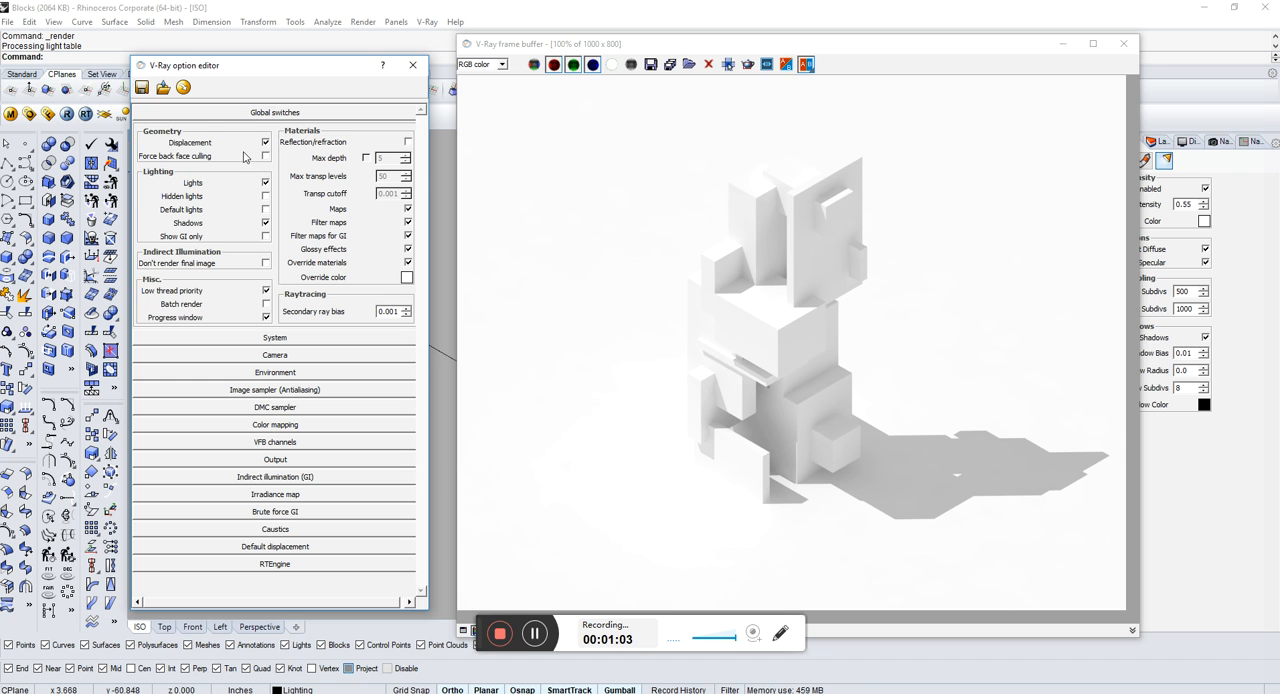
left_click_drag(327, 74, 311, 69)
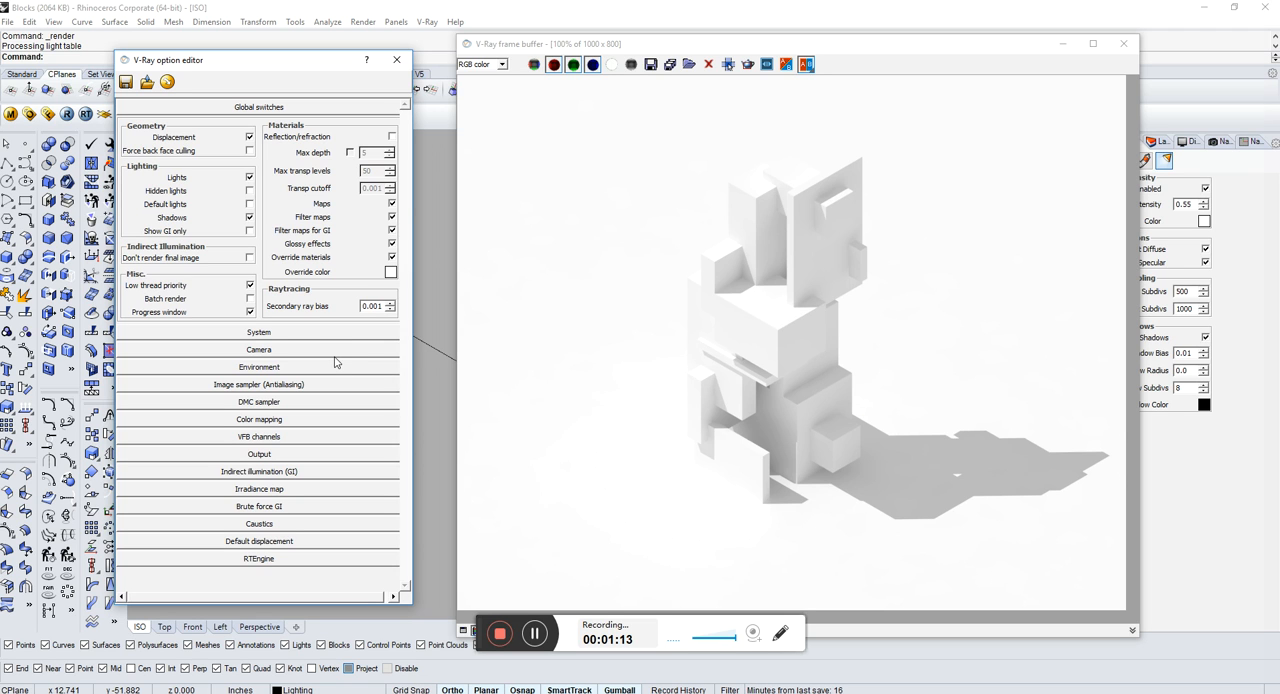
left_click(390, 273)
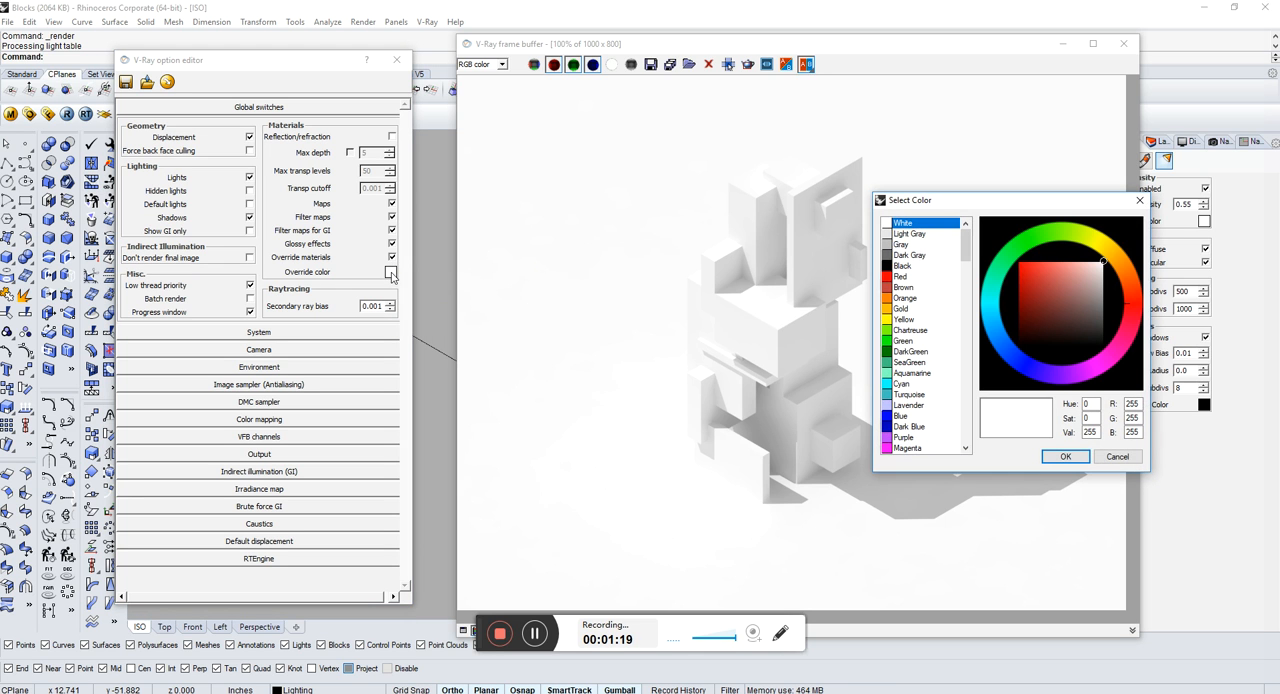
left_click(1060, 457)
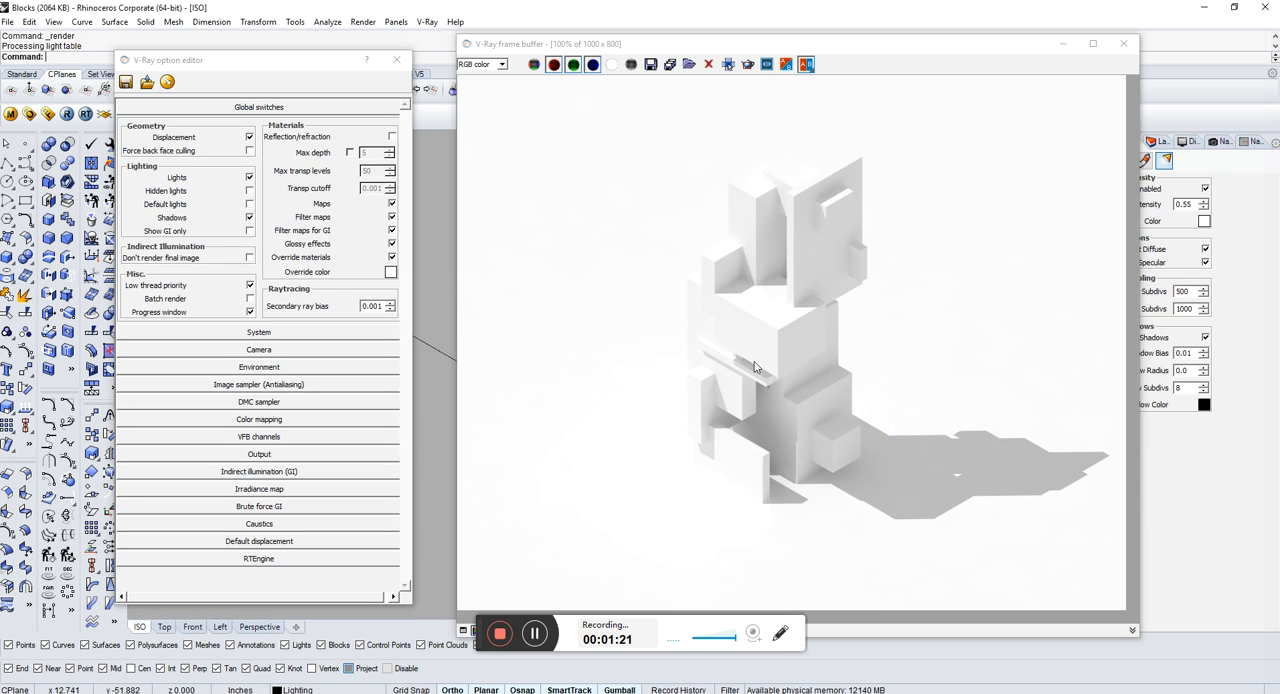
left_click(390, 272)
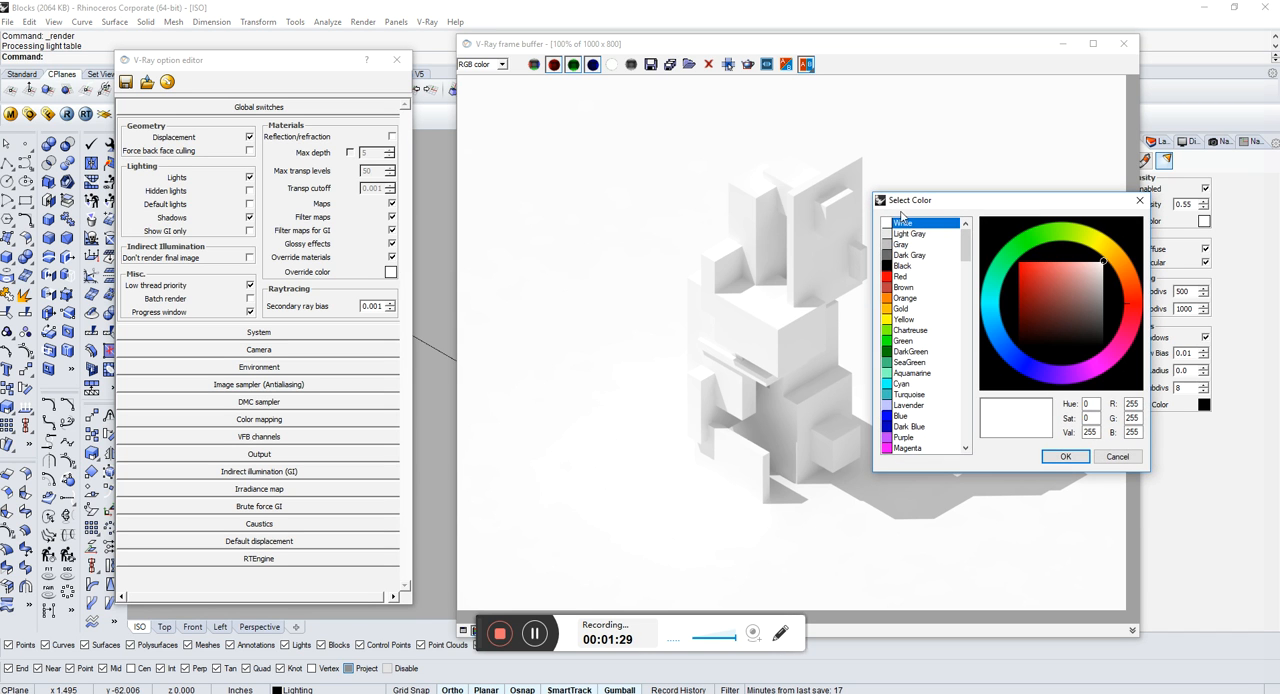
left_click(1065, 456)
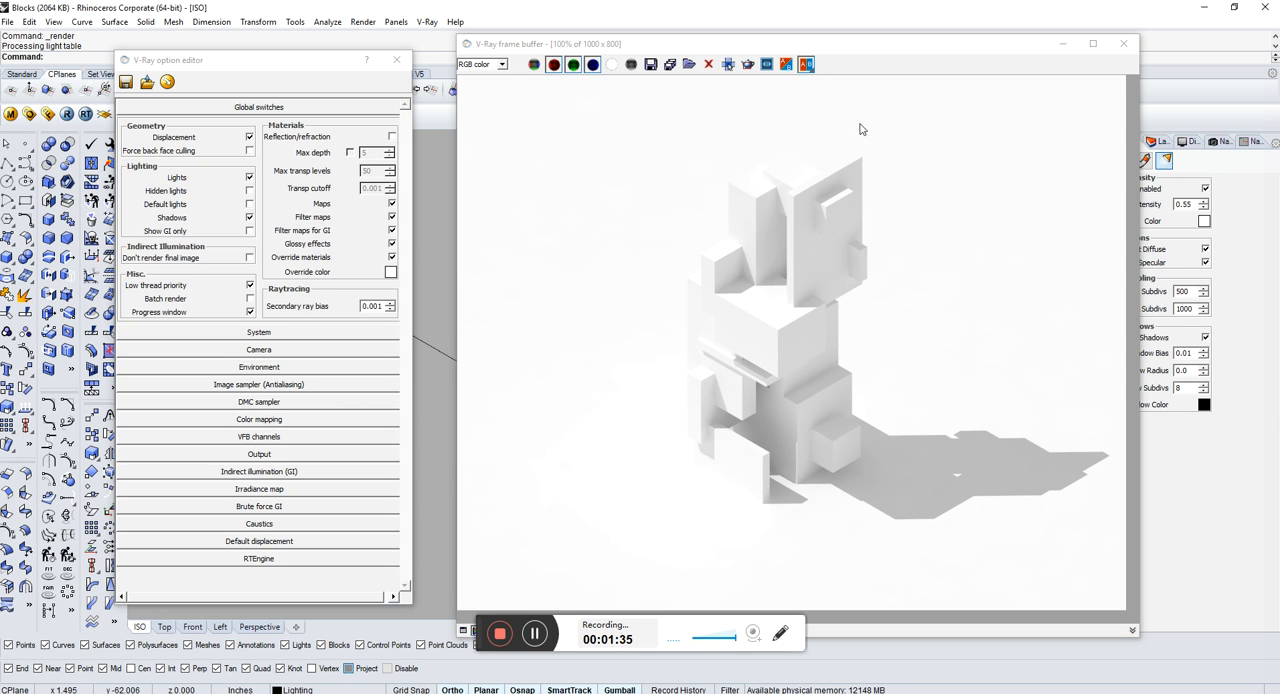
left_click(249, 180)
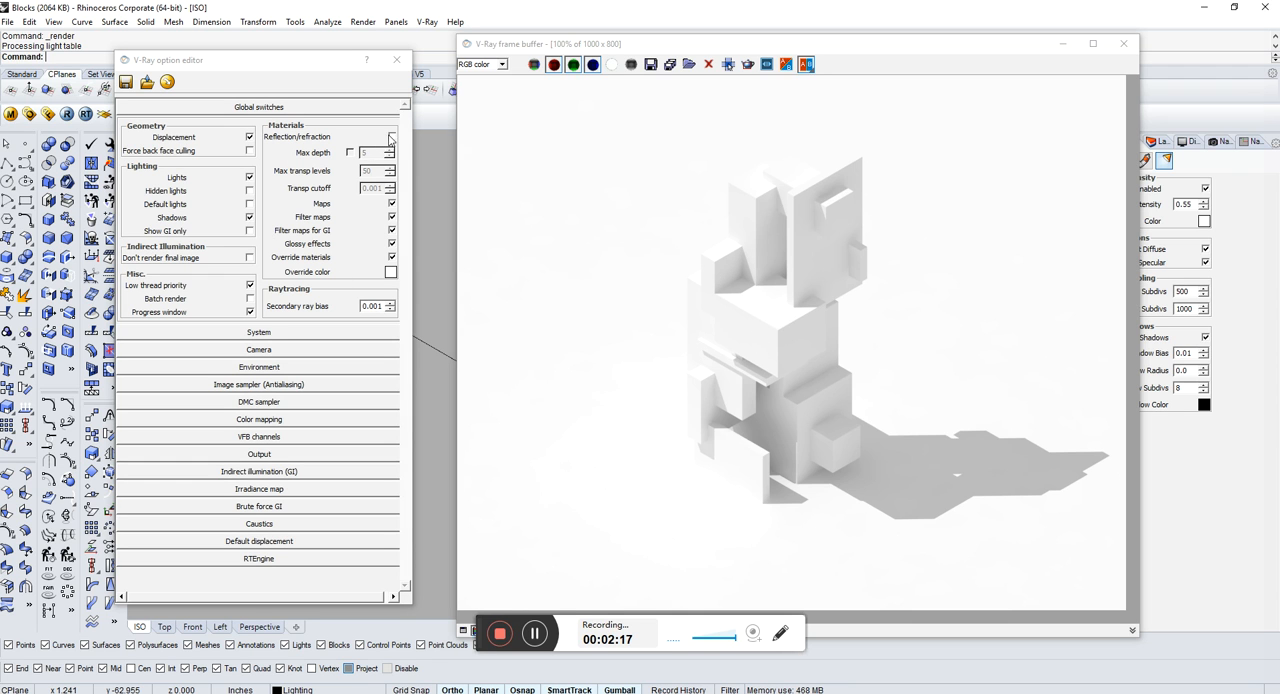
left_click(336, 109)
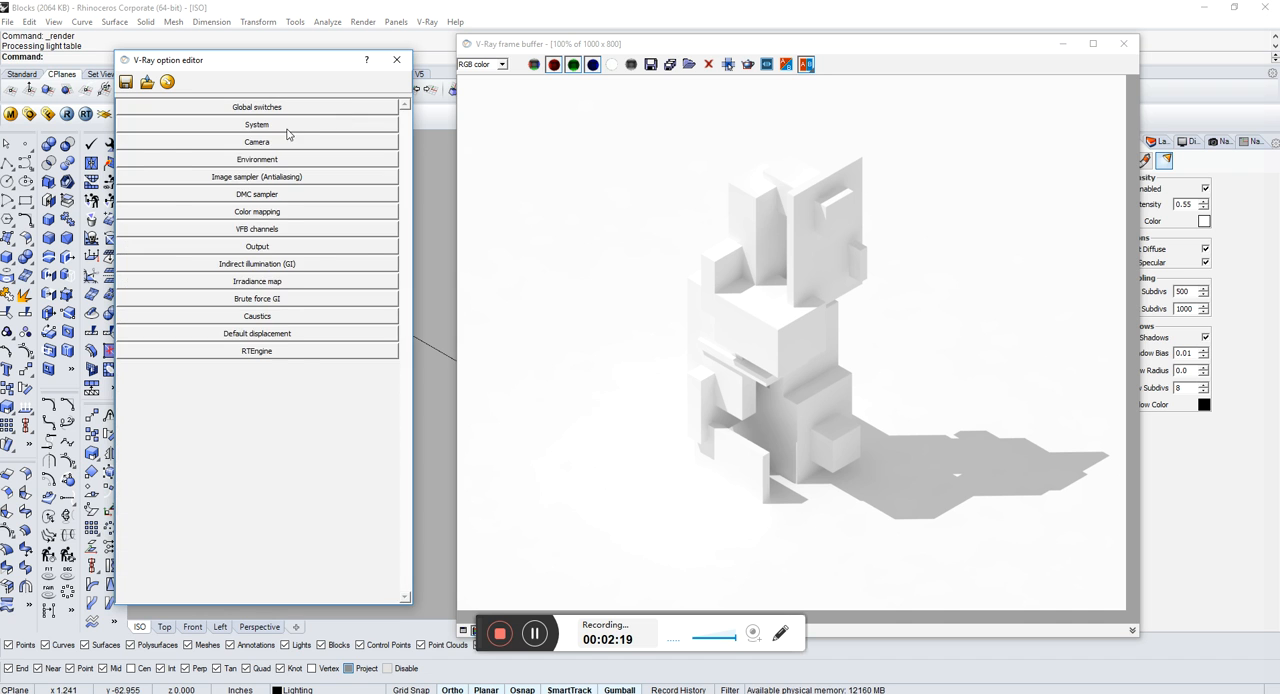
Step: Review the Environment settings, confirm White as the GI skylight color, and move the frame buffer window clear of the properties
left_click(287, 126)
left_click(287, 128)
left_click(280, 143)
left_click(281, 144)
left_click(280, 159)
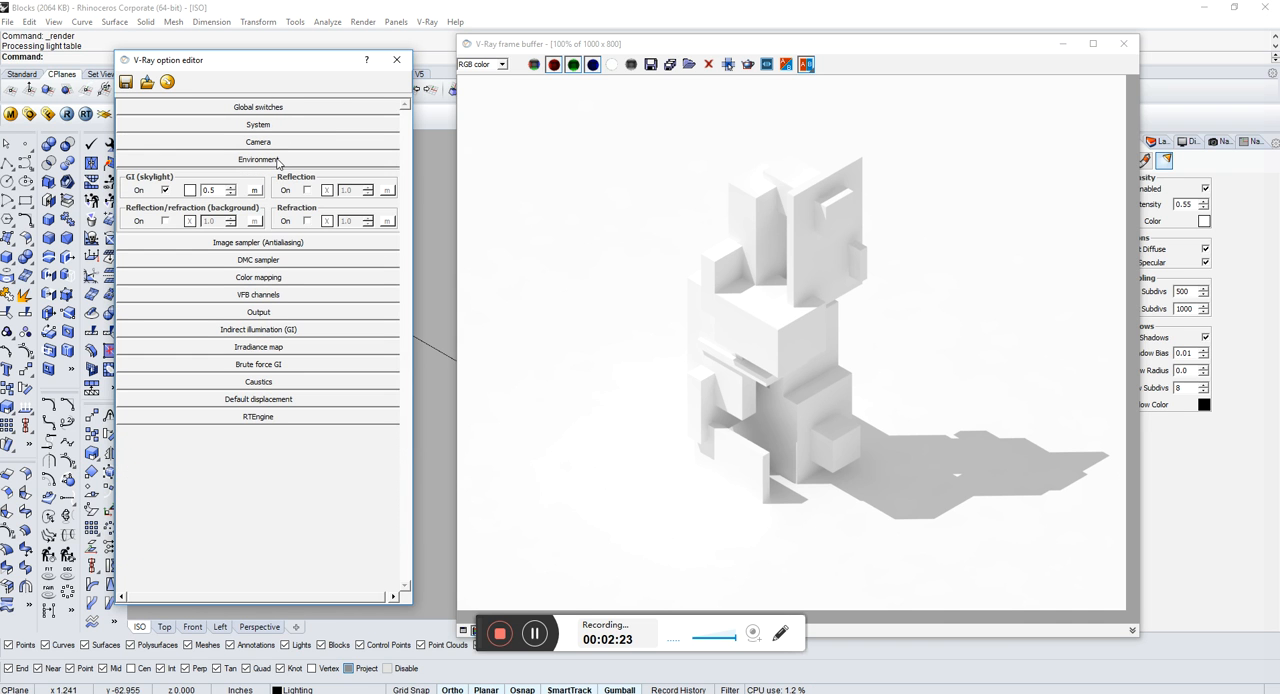
left_click(190, 190)
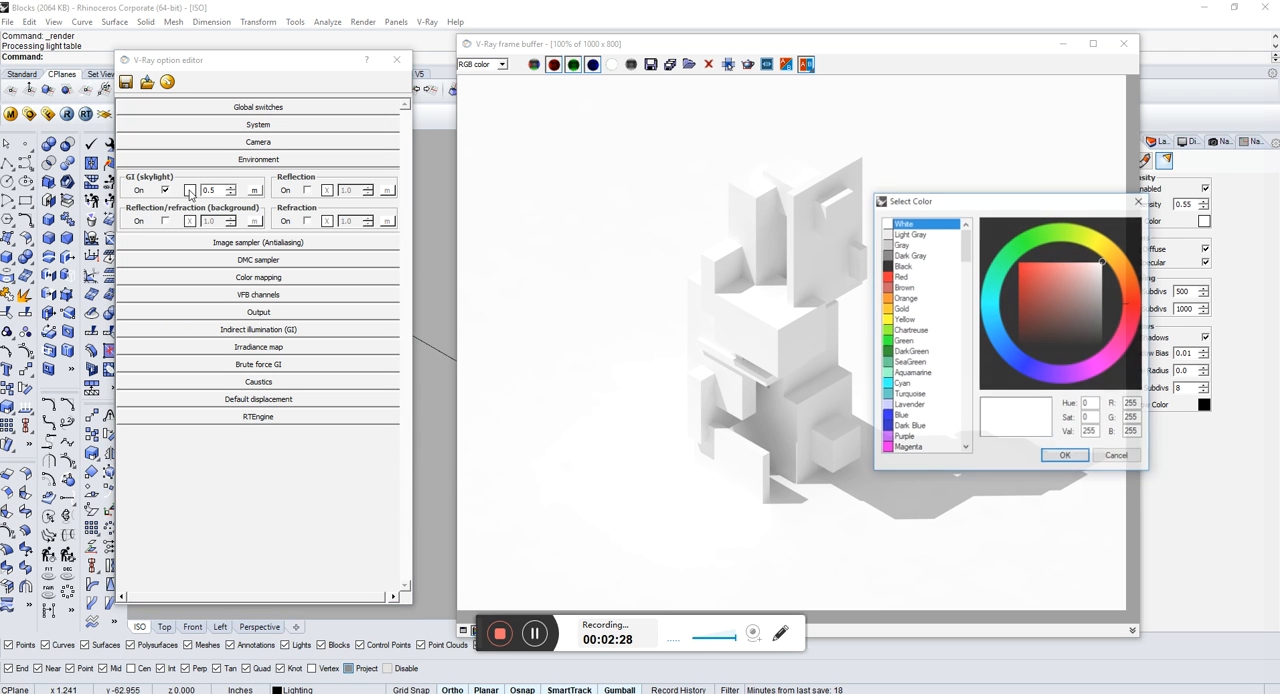
left_click(1065, 456)
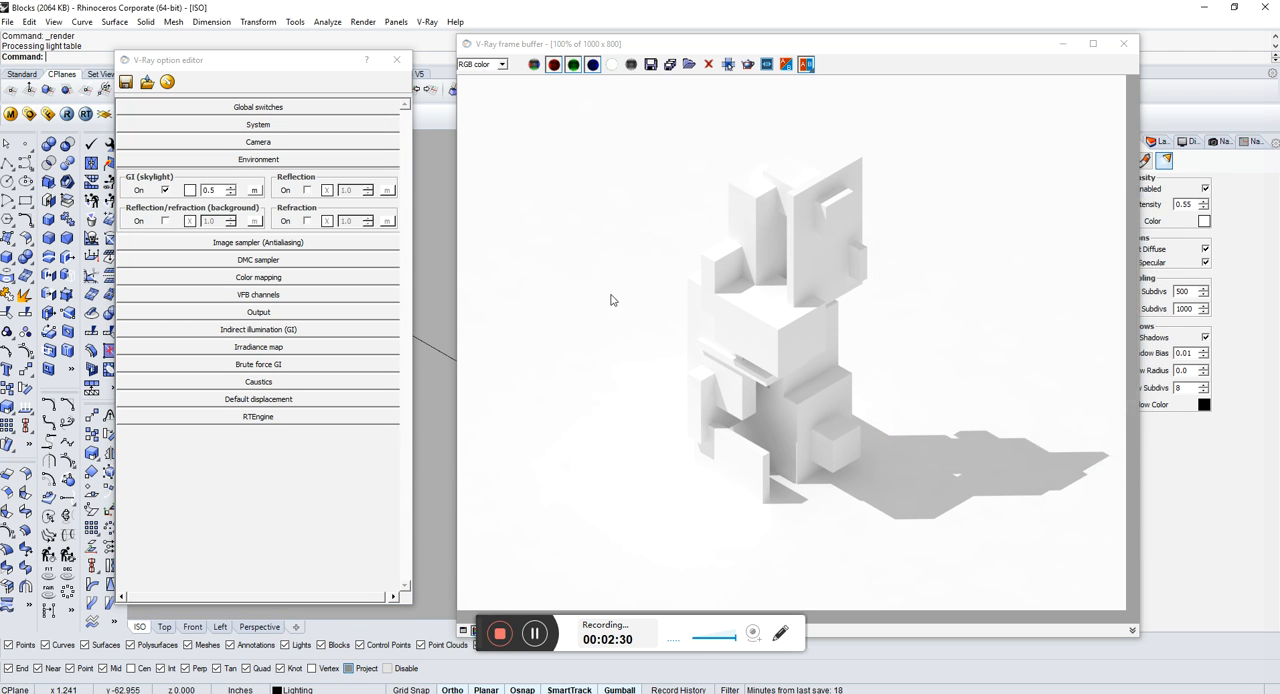
left_click(177, 222)
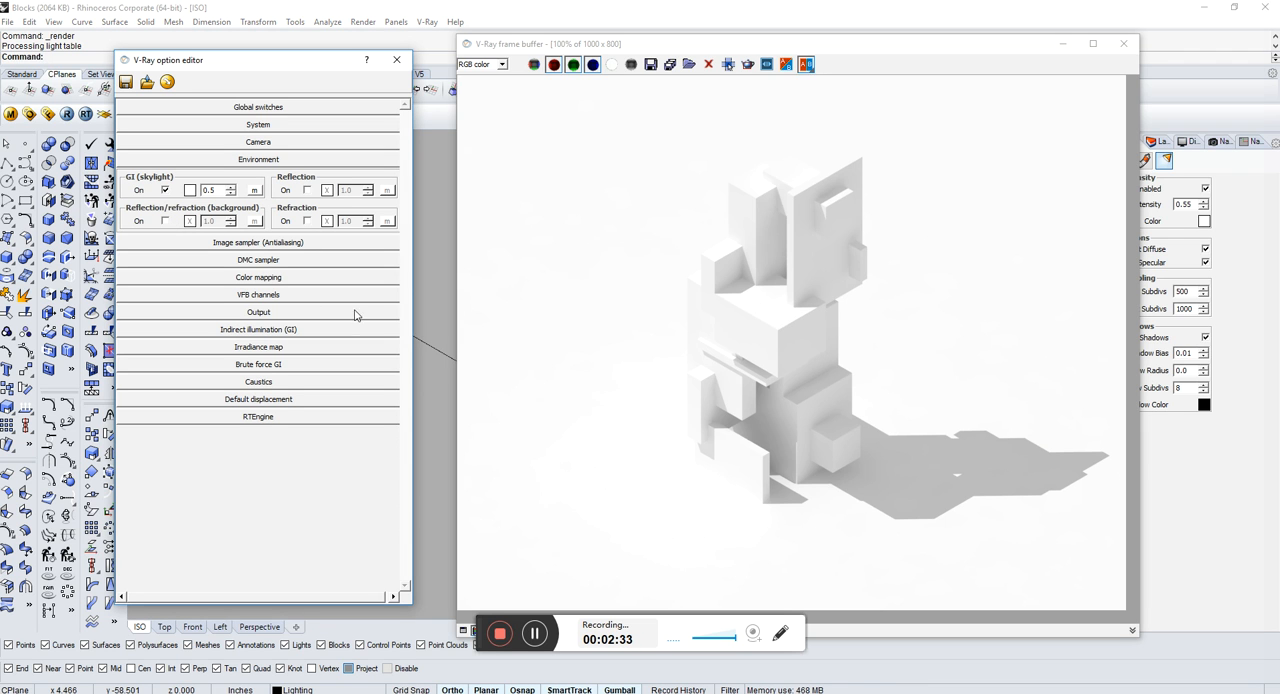
left_click(806, 97)
left_click_drag(525, 46, 494, 34)
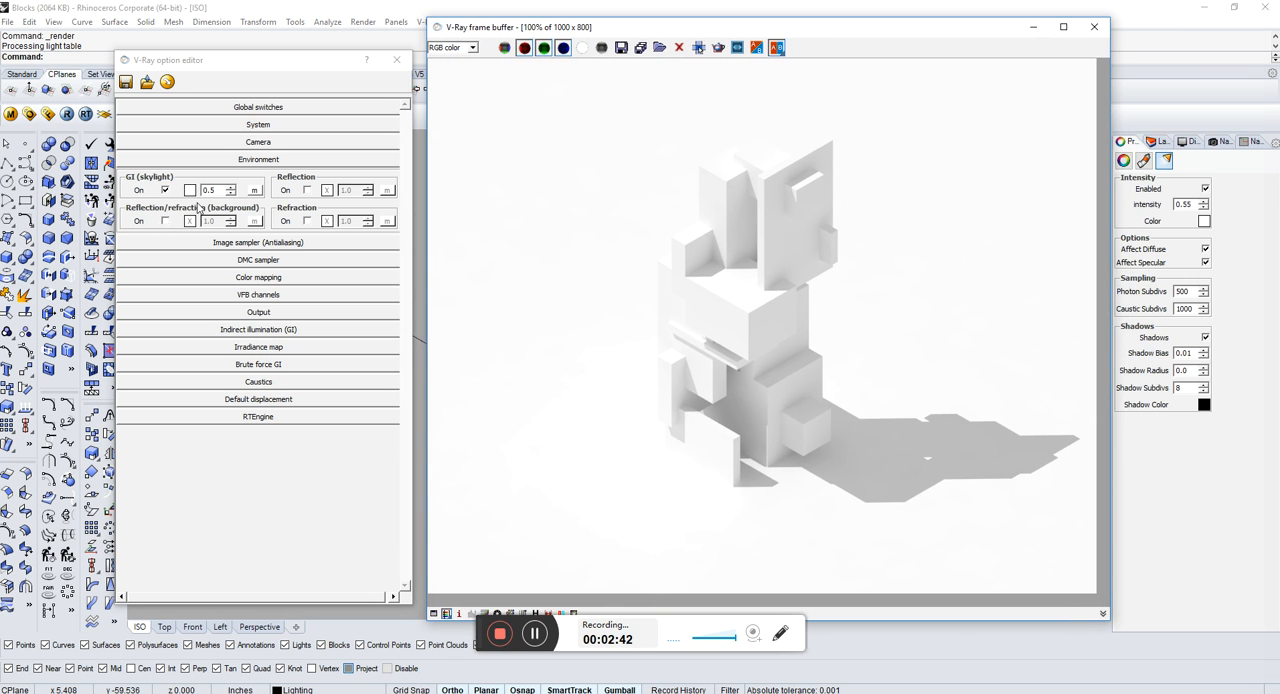
left_click(236, 160)
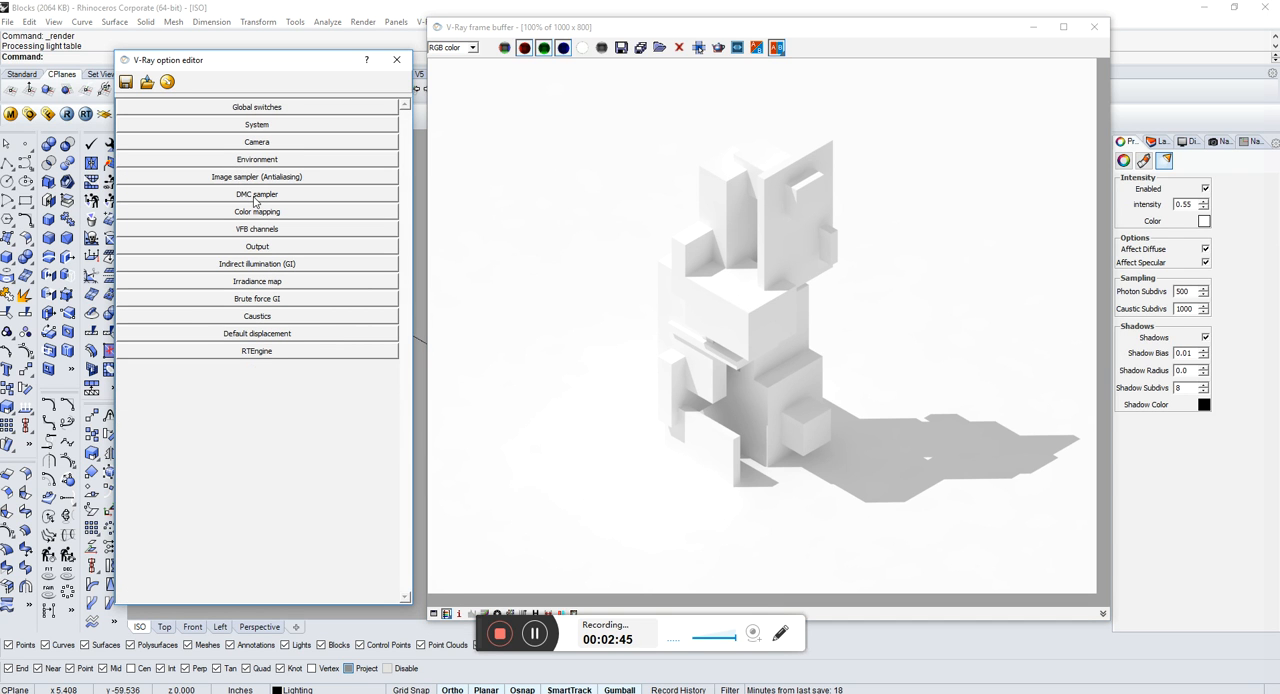
Step: Deselect Alpha in the VFB channels list and review the remaining render channels
left_click(257, 229)
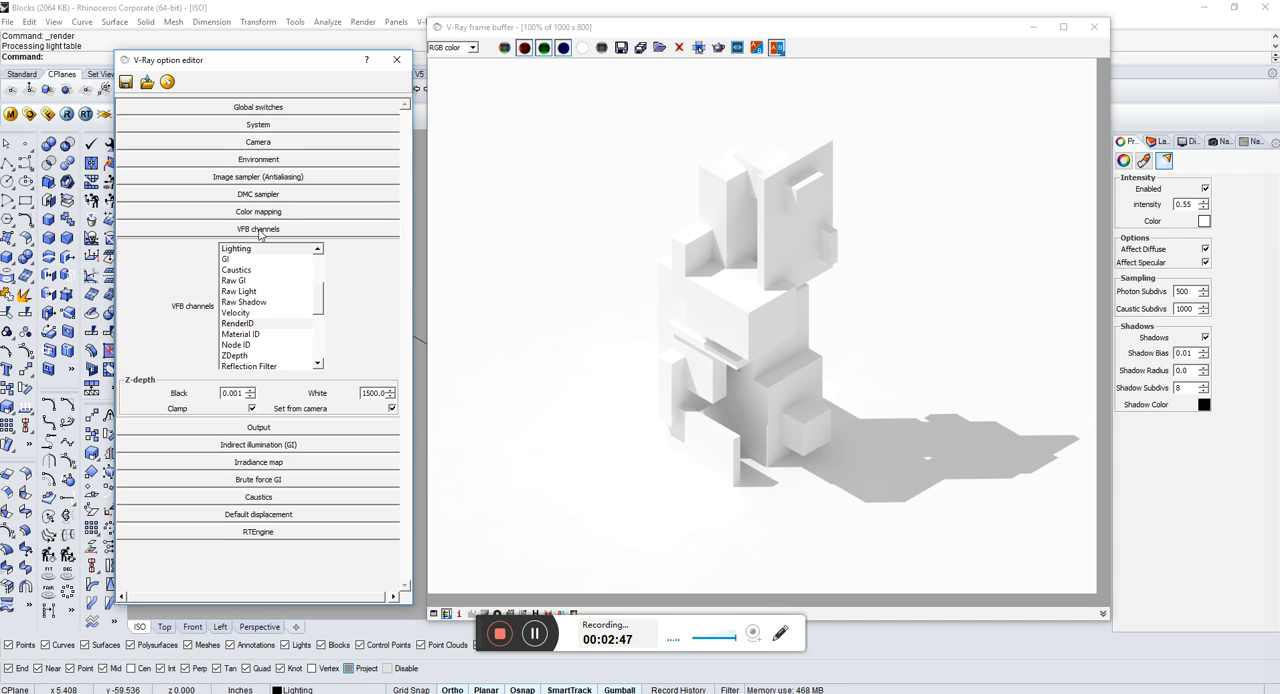
left_click(320, 307)
left_click_drag(320, 303, 328, 275)
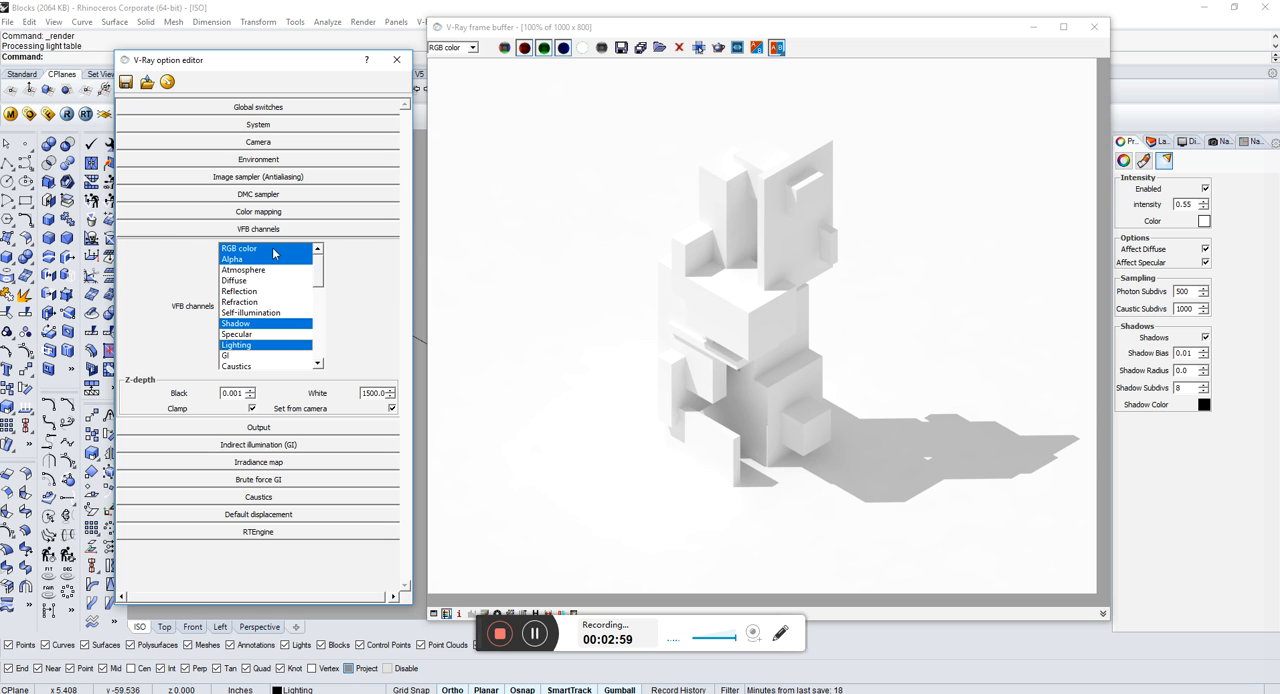
left_click(244, 261)
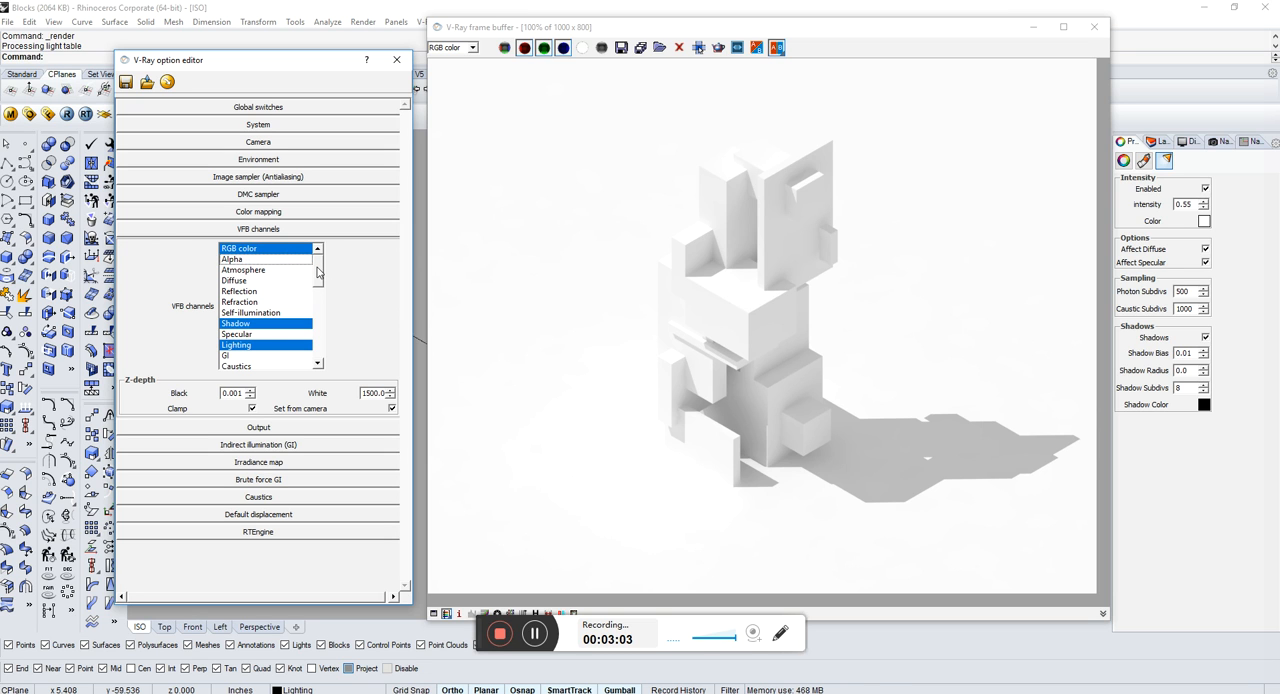
left_click_drag(318, 268, 317, 278)
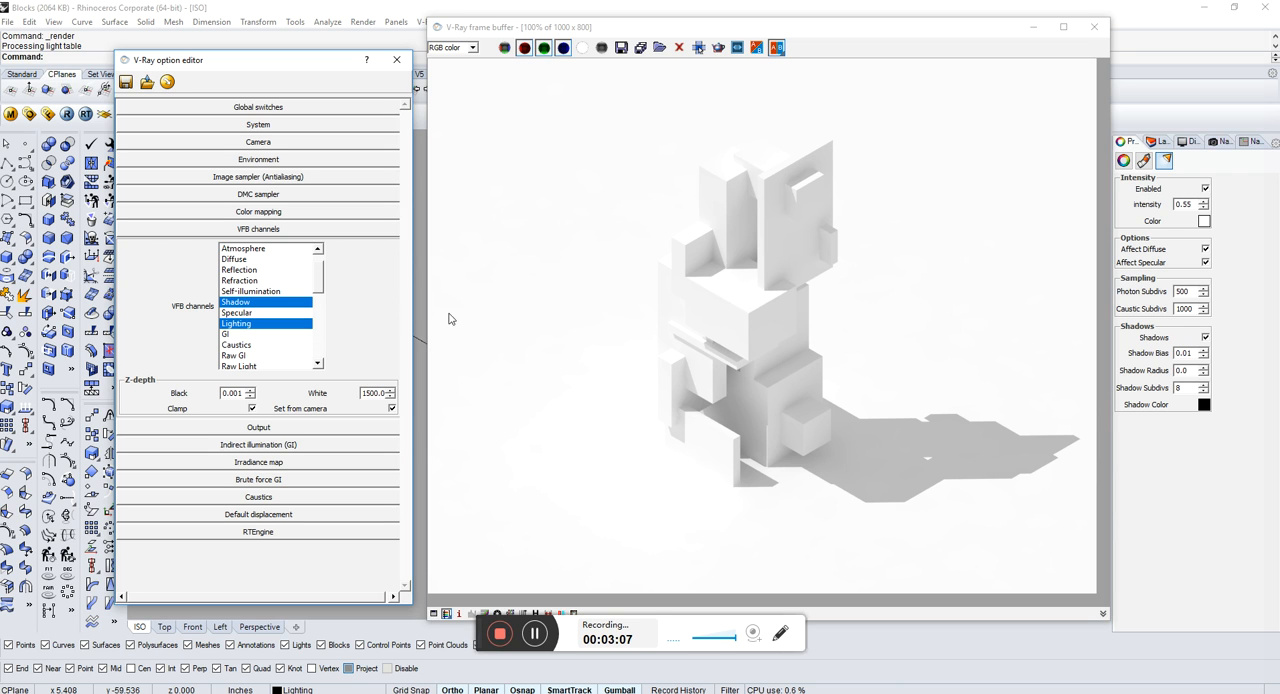
left_click_drag(317, 280, 318, 287)
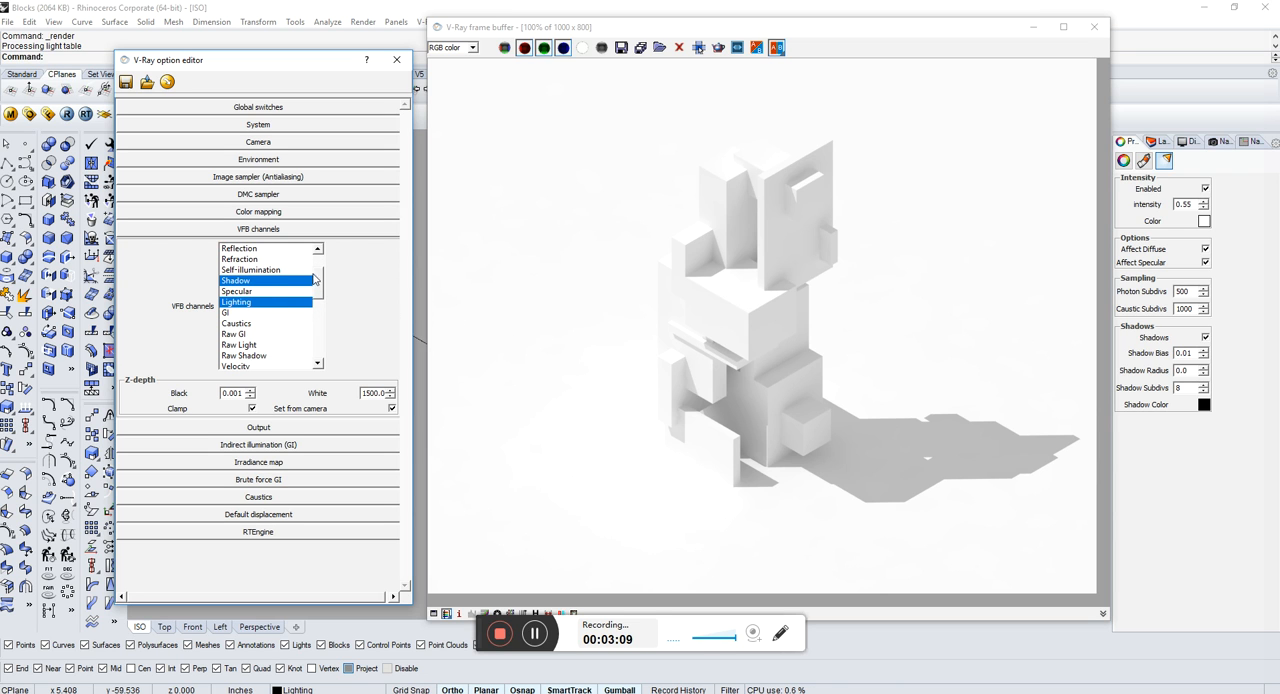
scroll(317, 289, "down", 1)
scroll(317, 289, "down", 3)
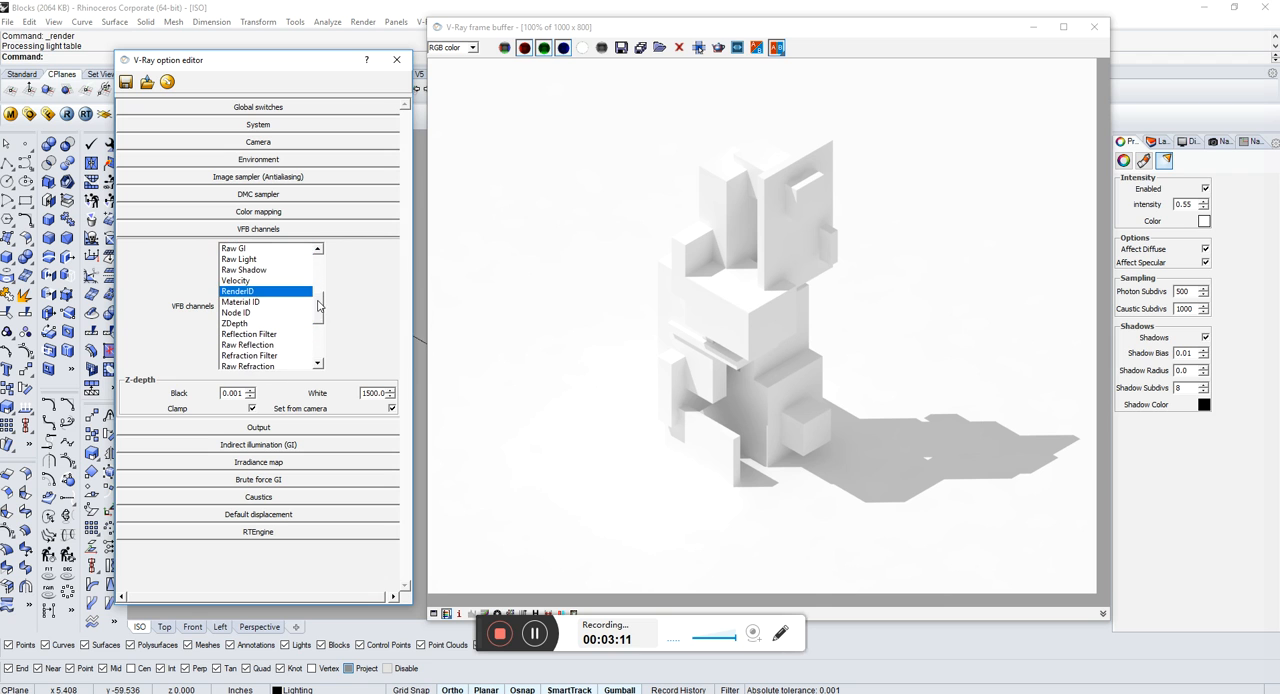
mouse_move(320, 316)
left_mouse_down()
mouse_move(324, 358)
mouse_move(321, 335)
left_mouse_up()
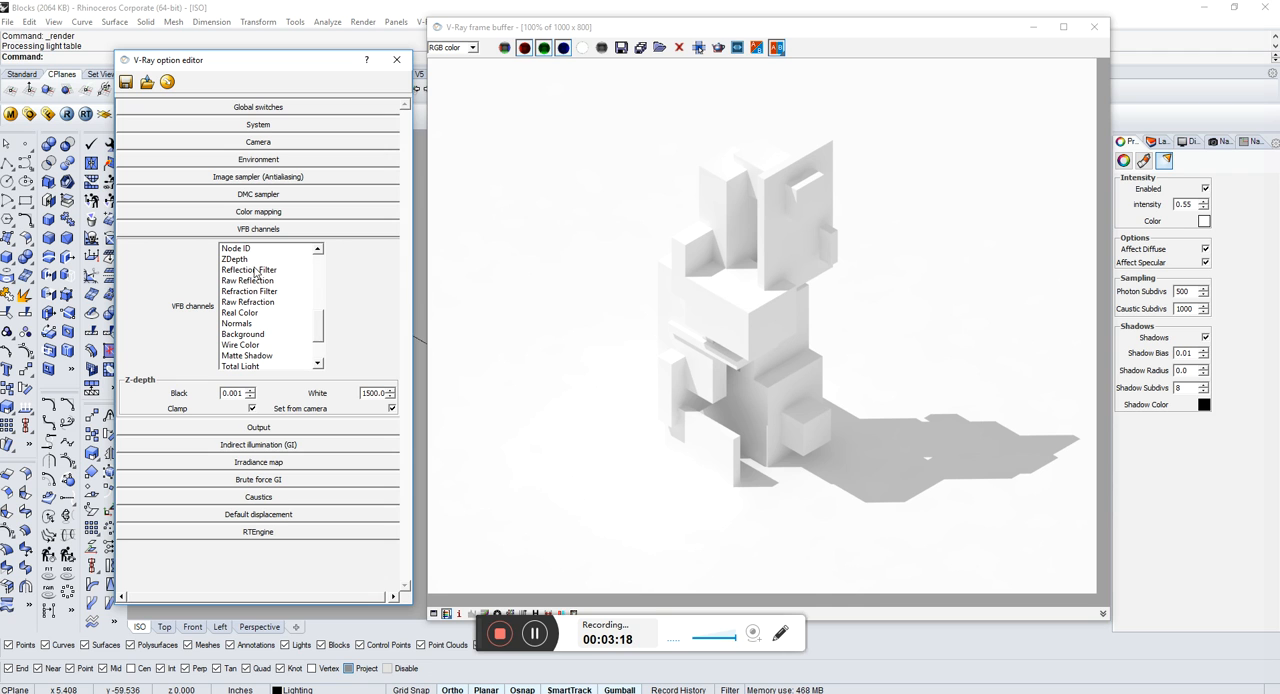
mouse_move(319, 331)
left_mouse_down()
mouse_move(315, 257)
mouse_move(314, 311)
left_mouse_up()
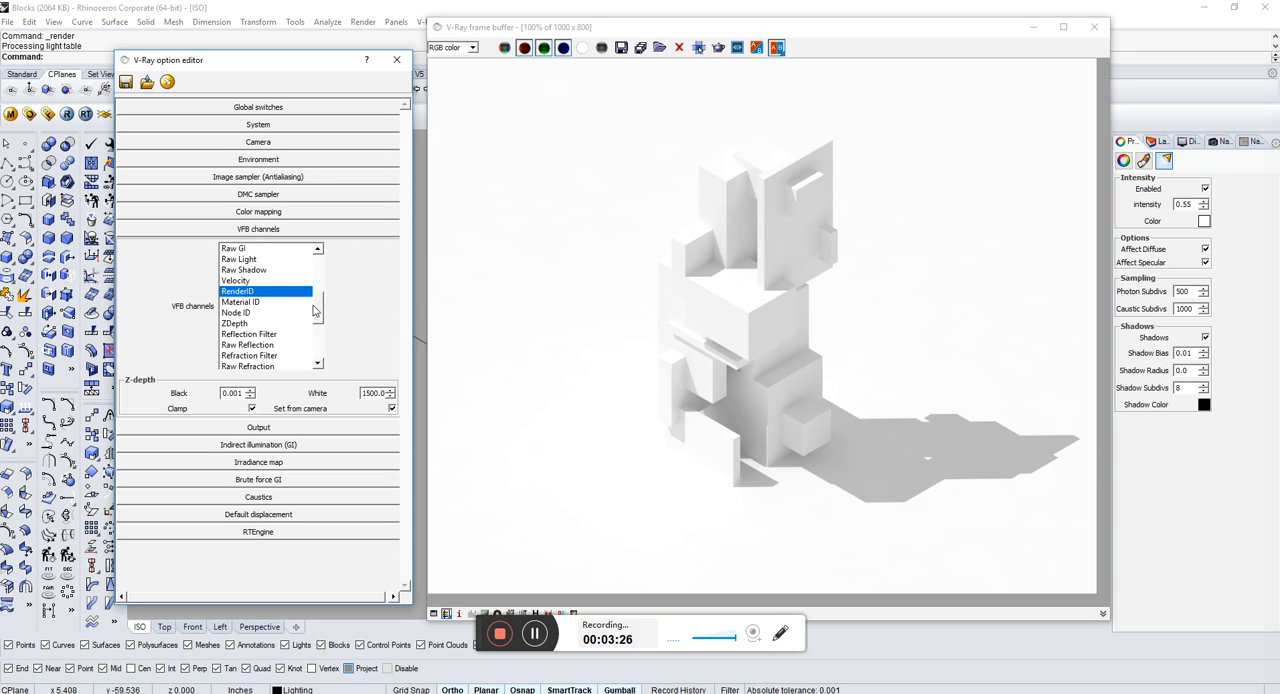
left_click(278, 231)
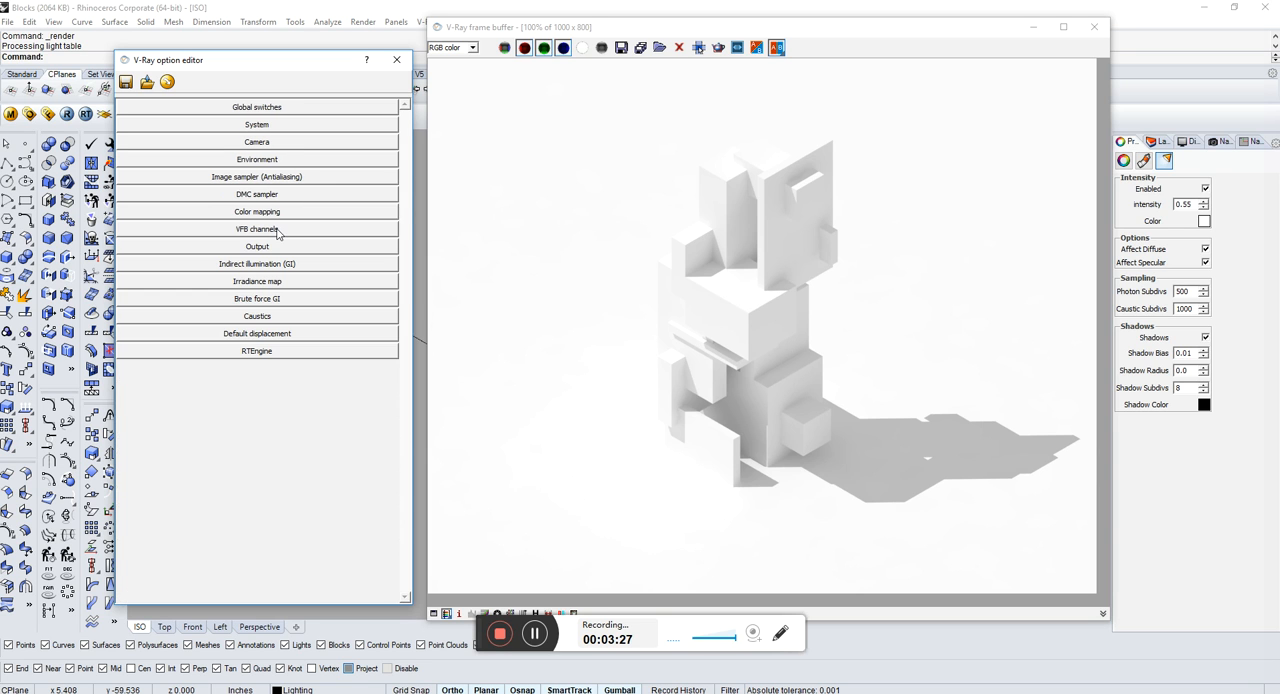
Step: Examine the render output size and the Indirect illumination (GI) settings
left_click(262, 247)
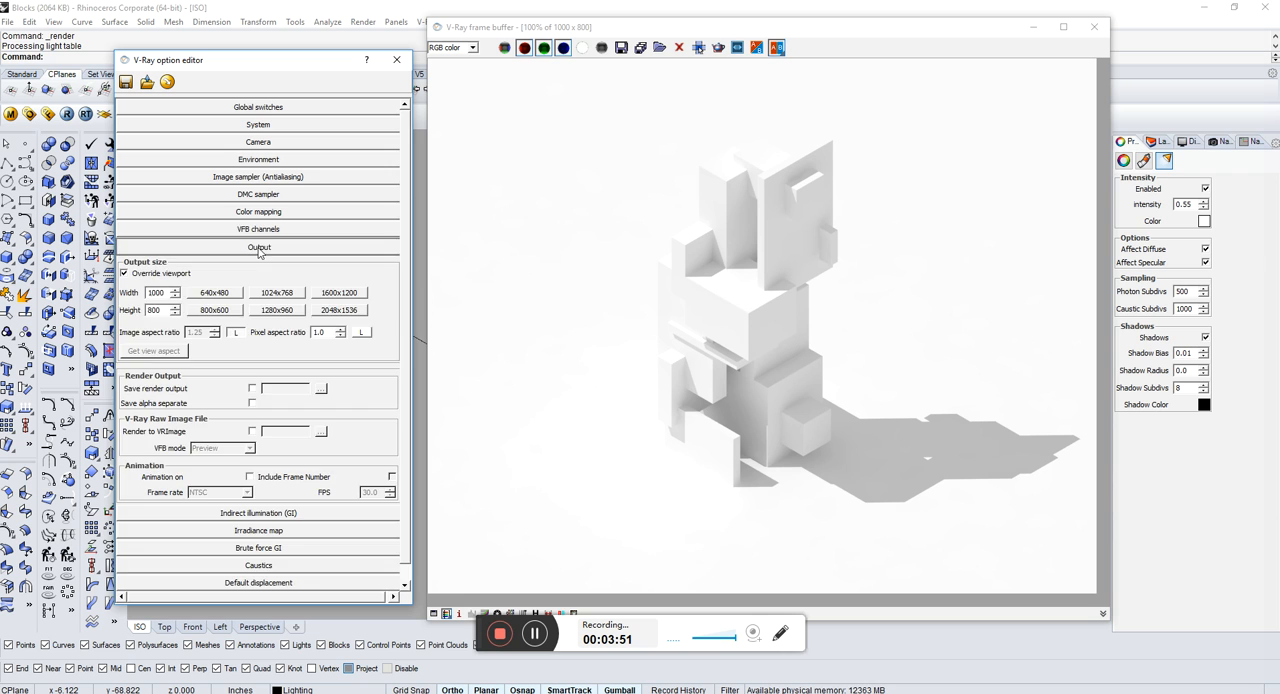
left_click(258, 247)
left_click(258, 265)
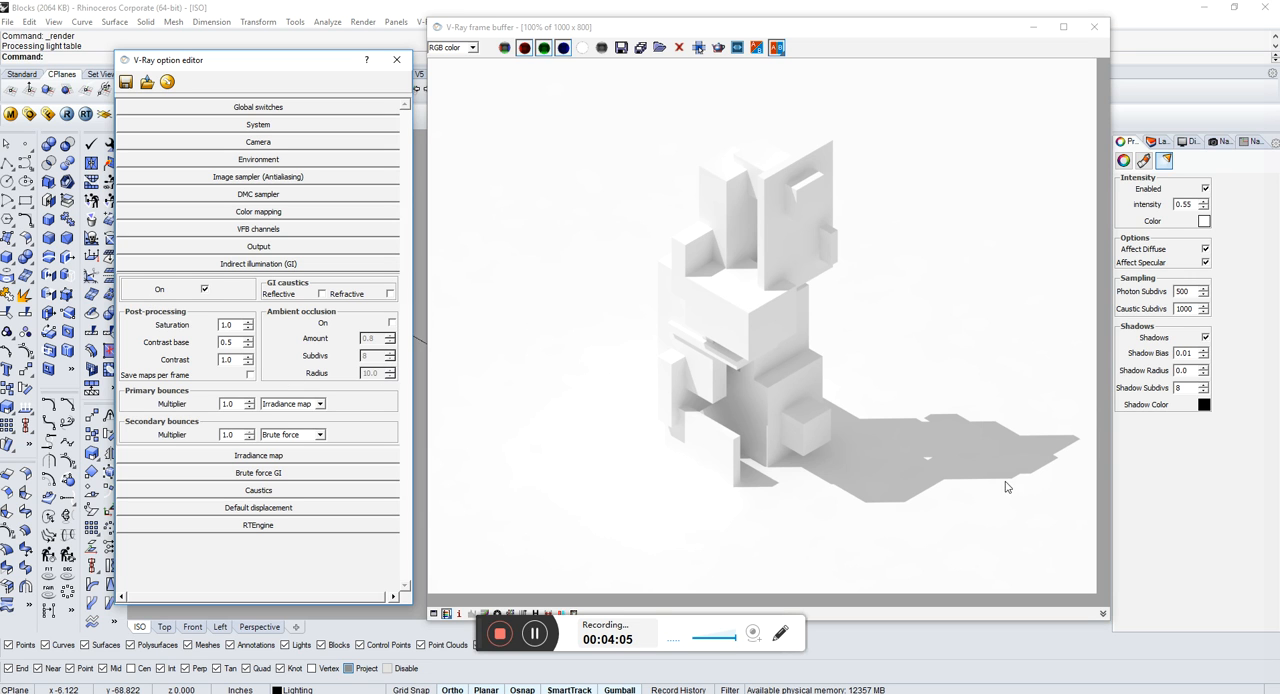
left_click(288, 264)
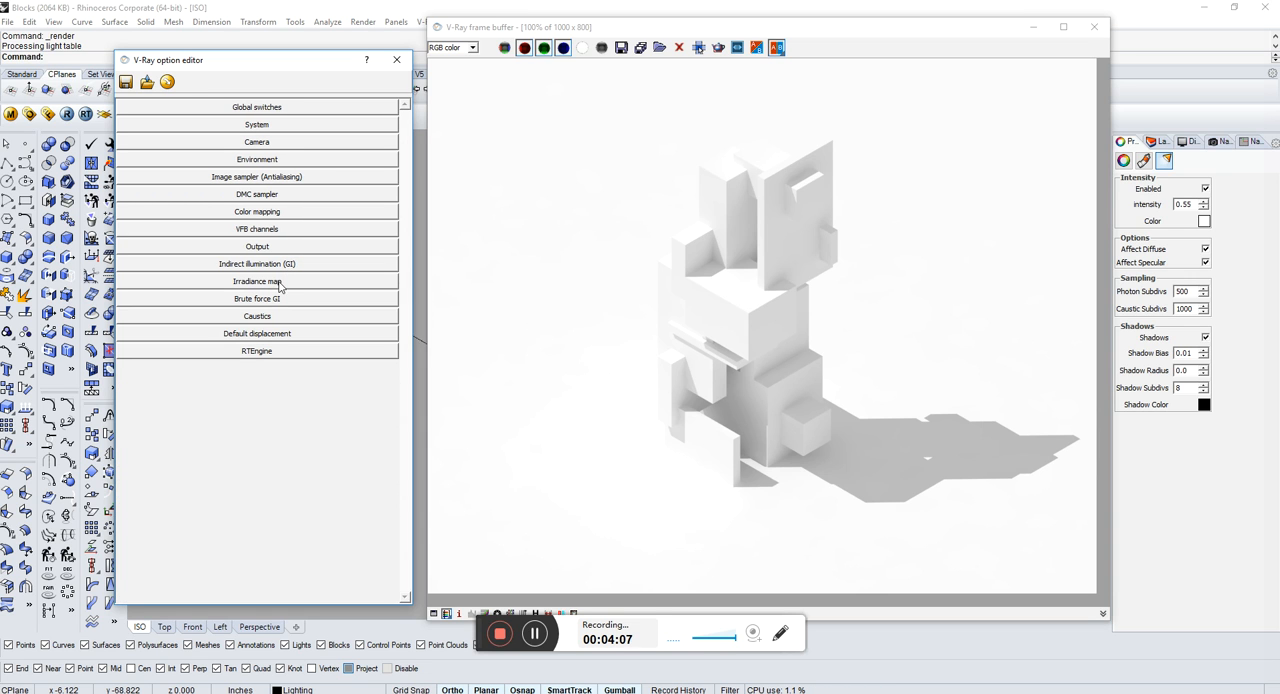
Step: Expand the Indirect illumination and Environment settings together and render the scene
left_click(286, 265)
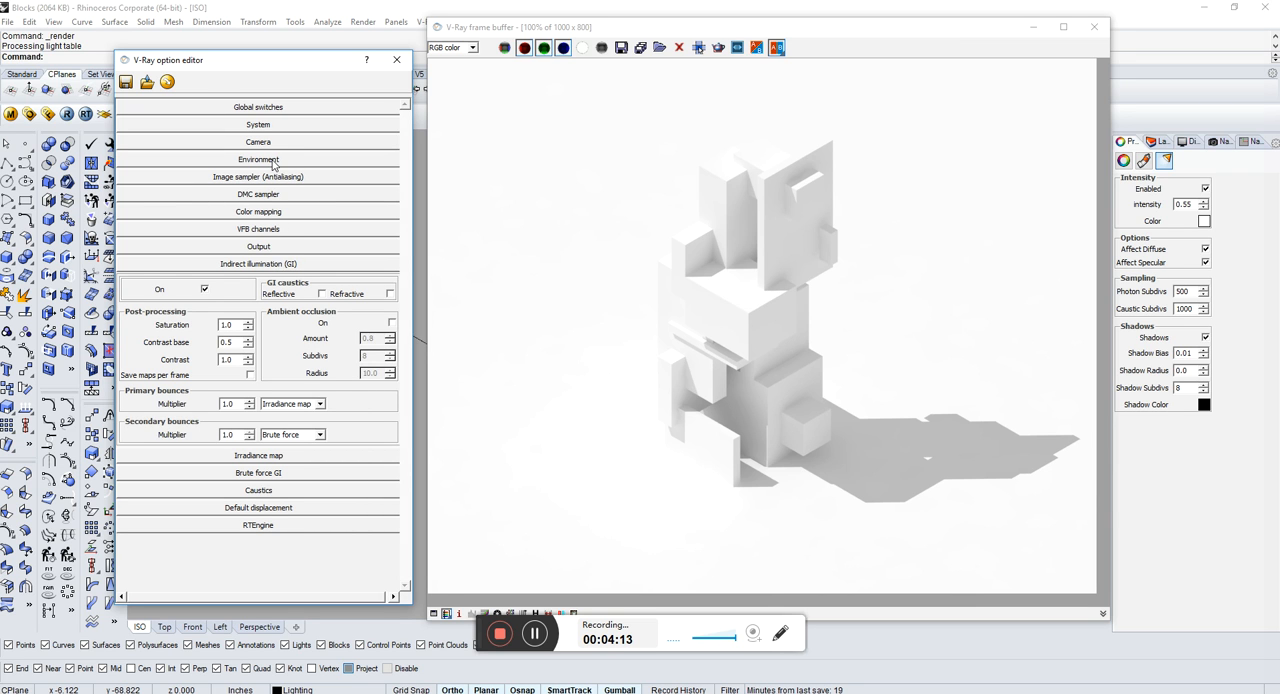
left_click(258, 160)
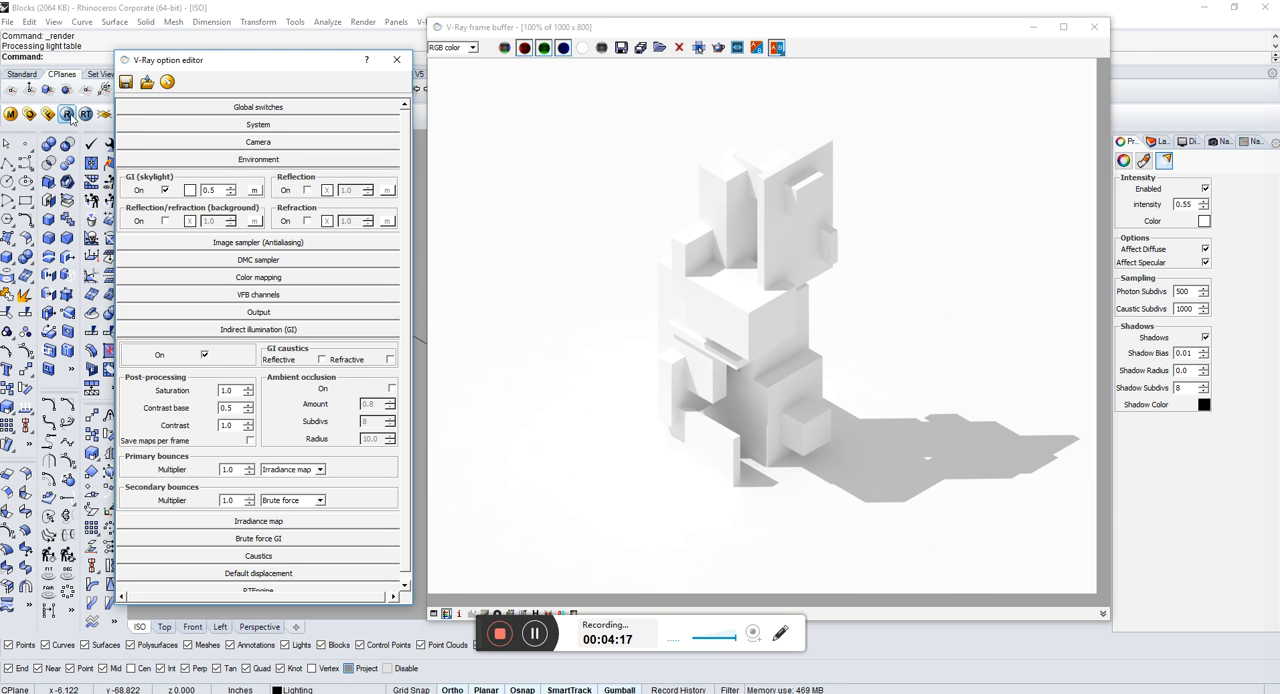
left_click(67, 114)
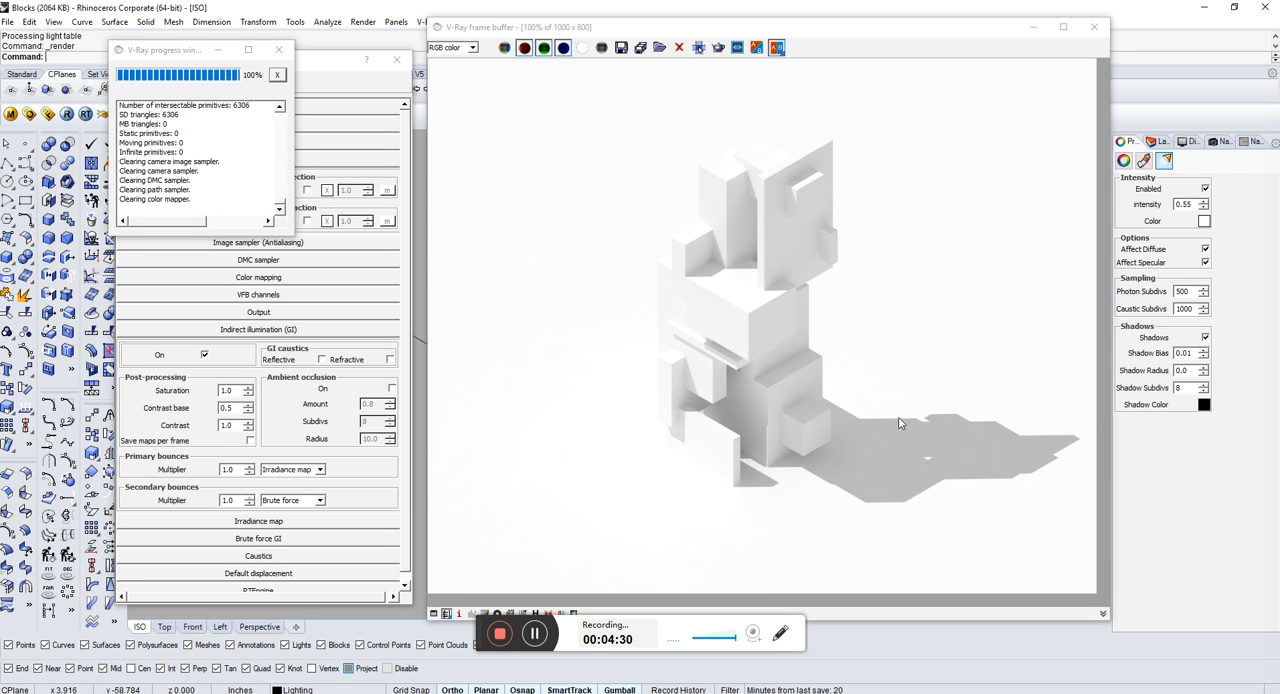
Step: Turn off the GI skylight in the Environment settings and render the scene for comparison
left_click_drag(173, 56, 234, 339)
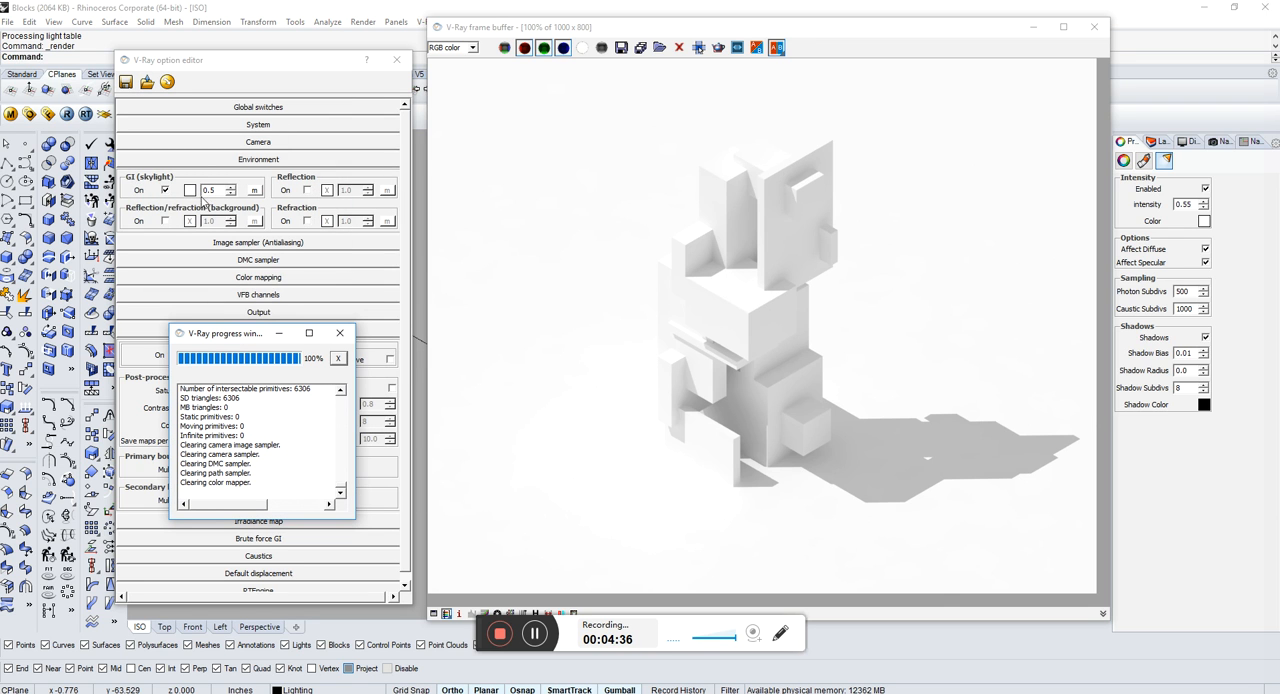
left_click(165, 191)
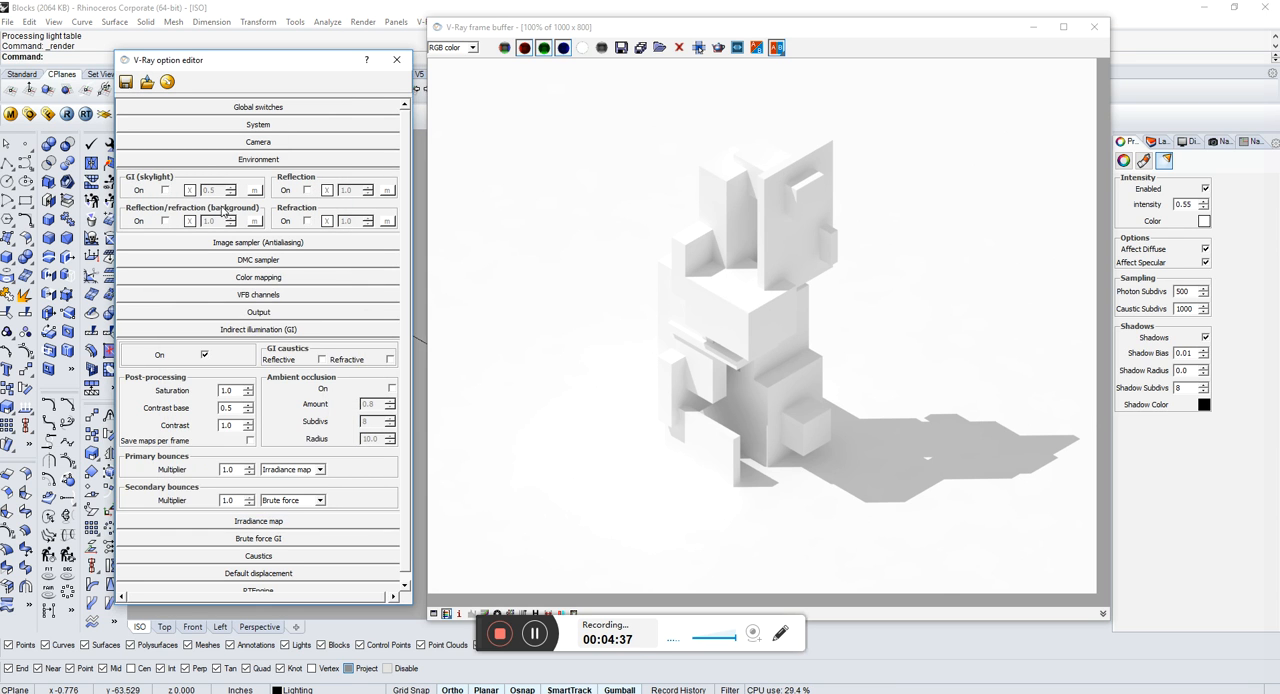
left_click(68, 116)
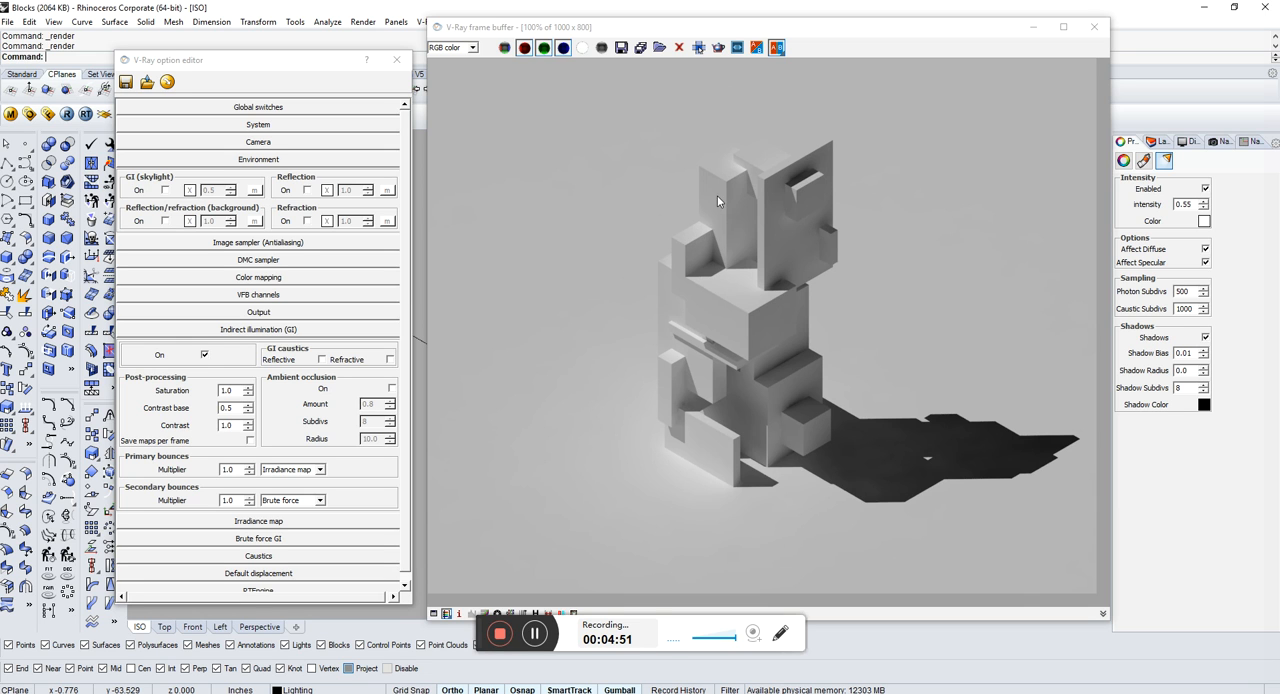
Step: Turn the GI skylight back on and render the scene again
left_click(165, 191)
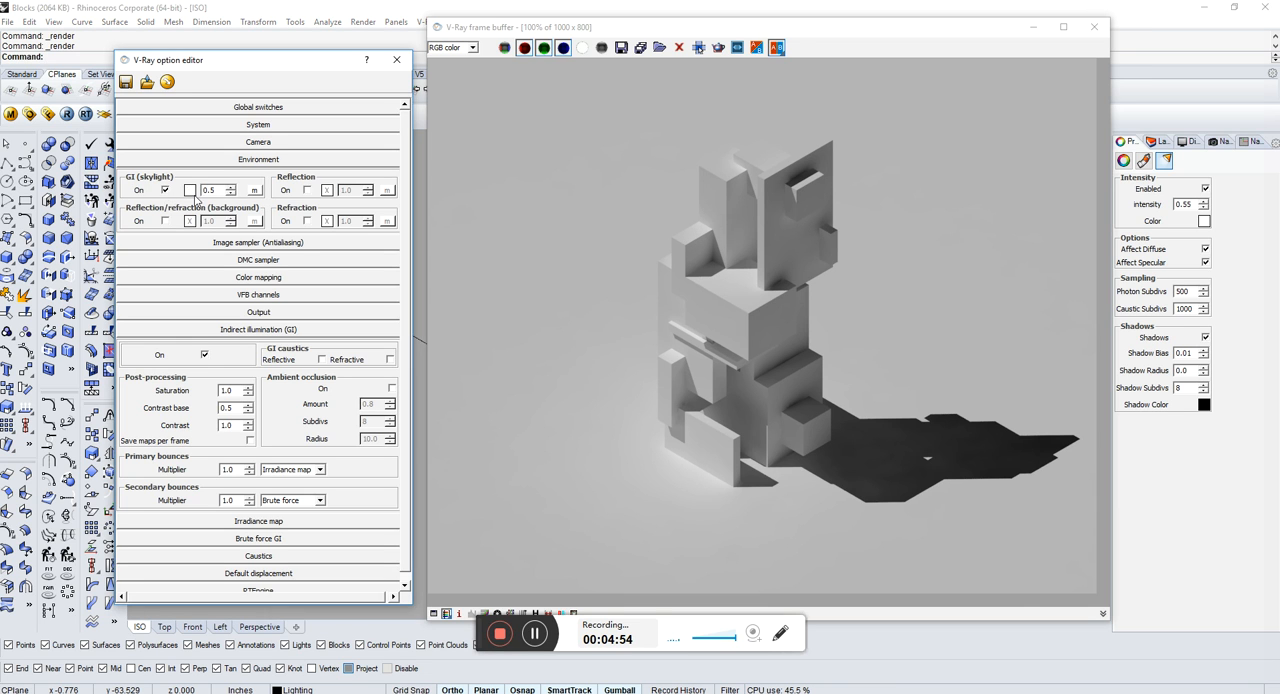
left_click(67, 115)
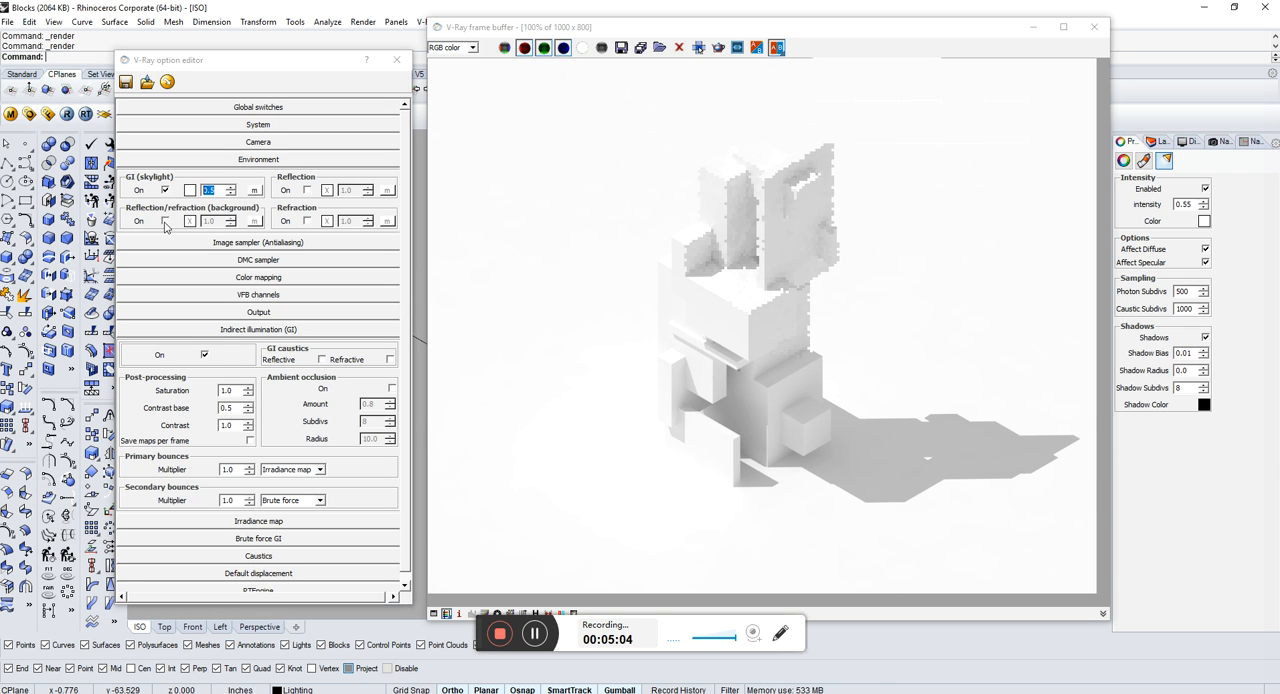
Step: Turn on the reflection/refraction background in the Environment settings and render the scene
left_click(165, 221)
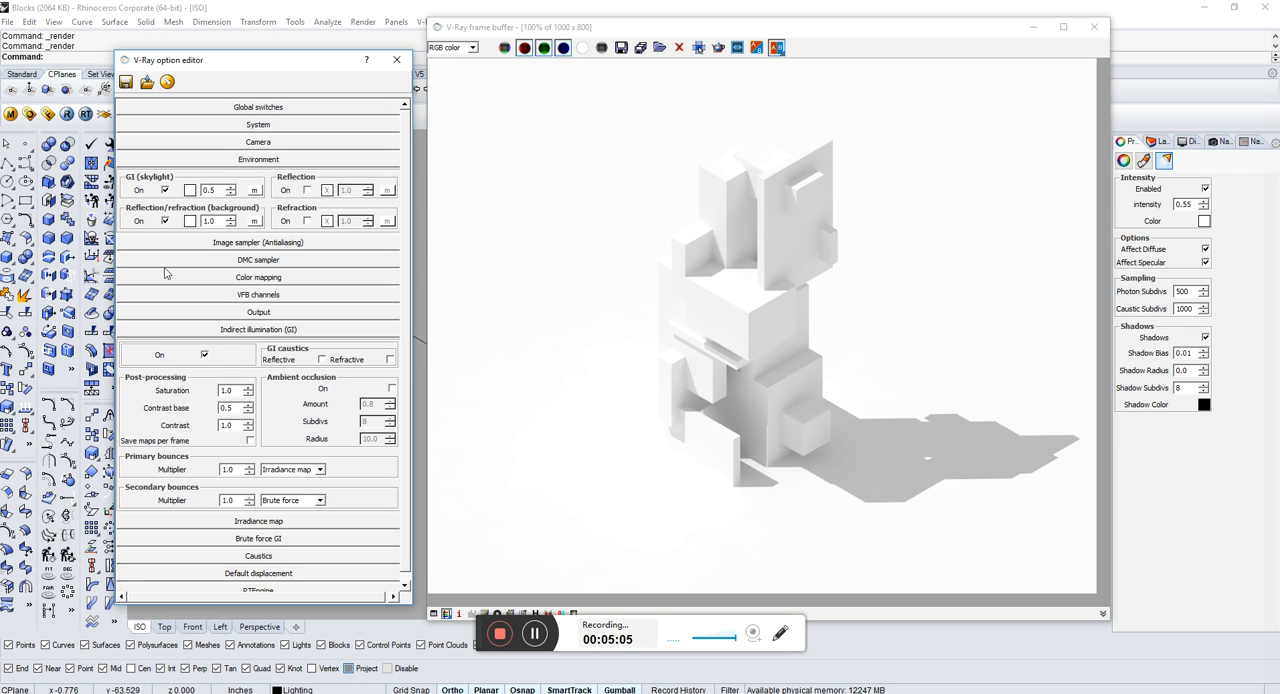
left_click(67, 114)
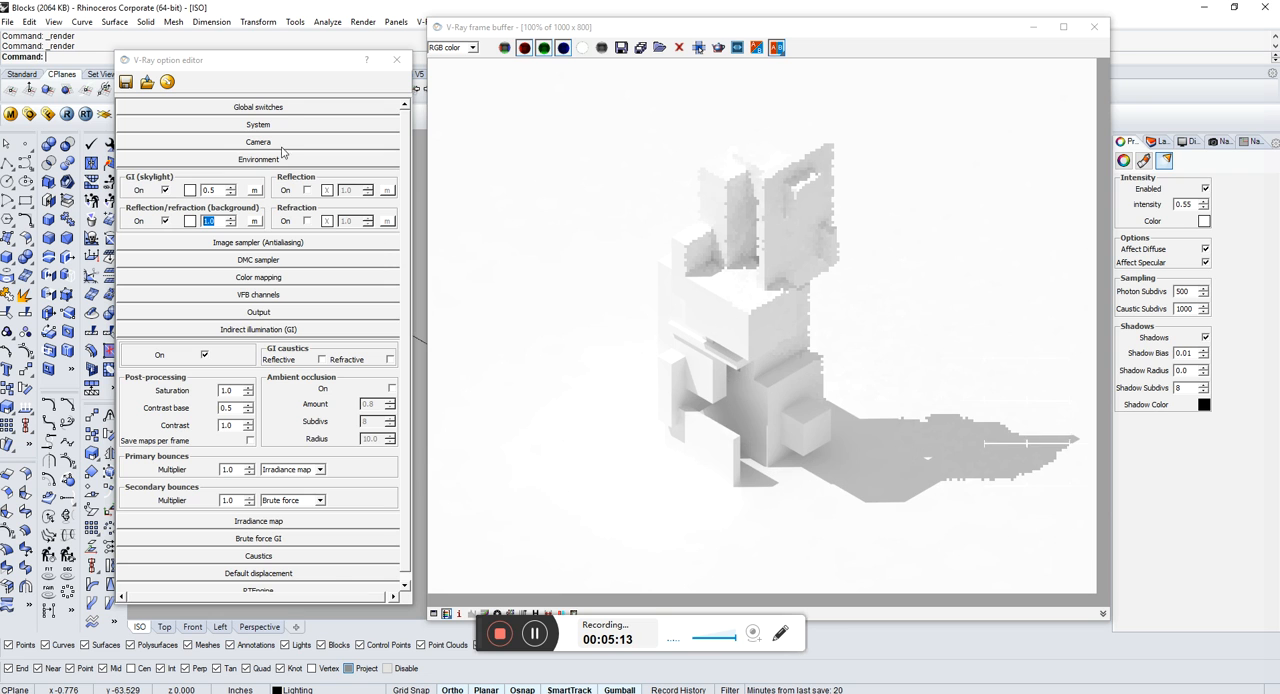
Step: Turn off material reflection/refraction in the Global switches and render the scene
left_click(283, 107)
left_click(391, 137)
left_click(67, 113)
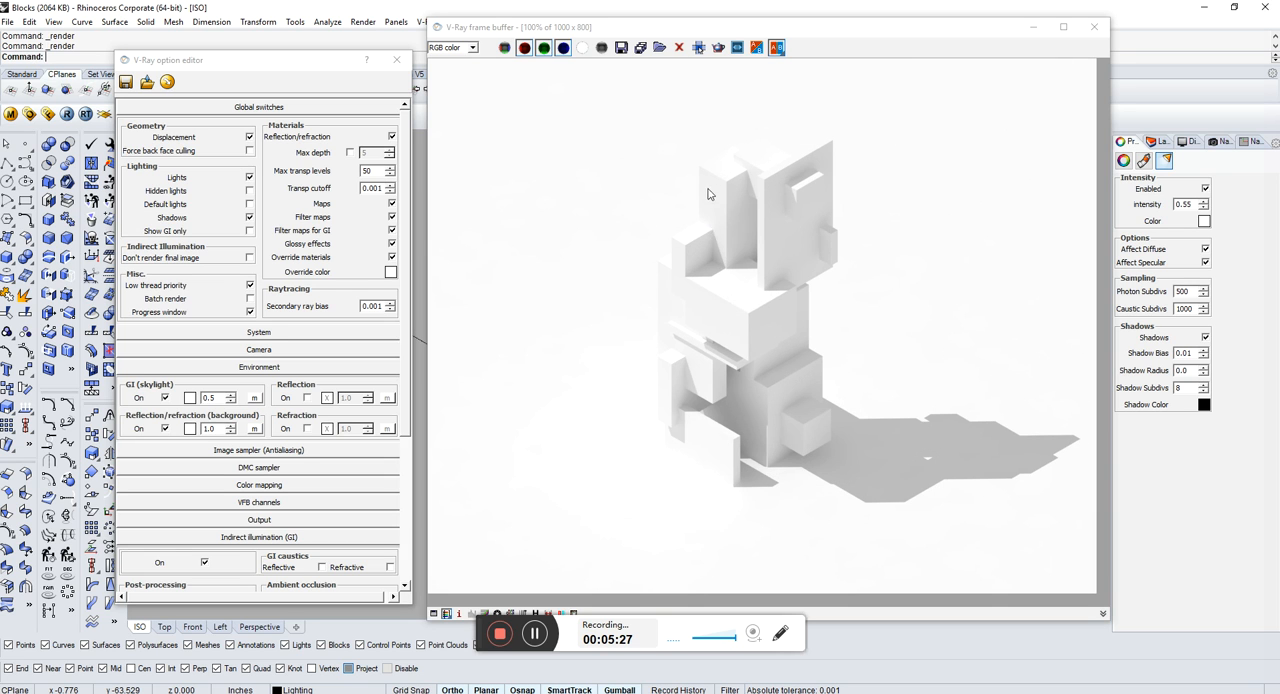
left_click(327, 112)
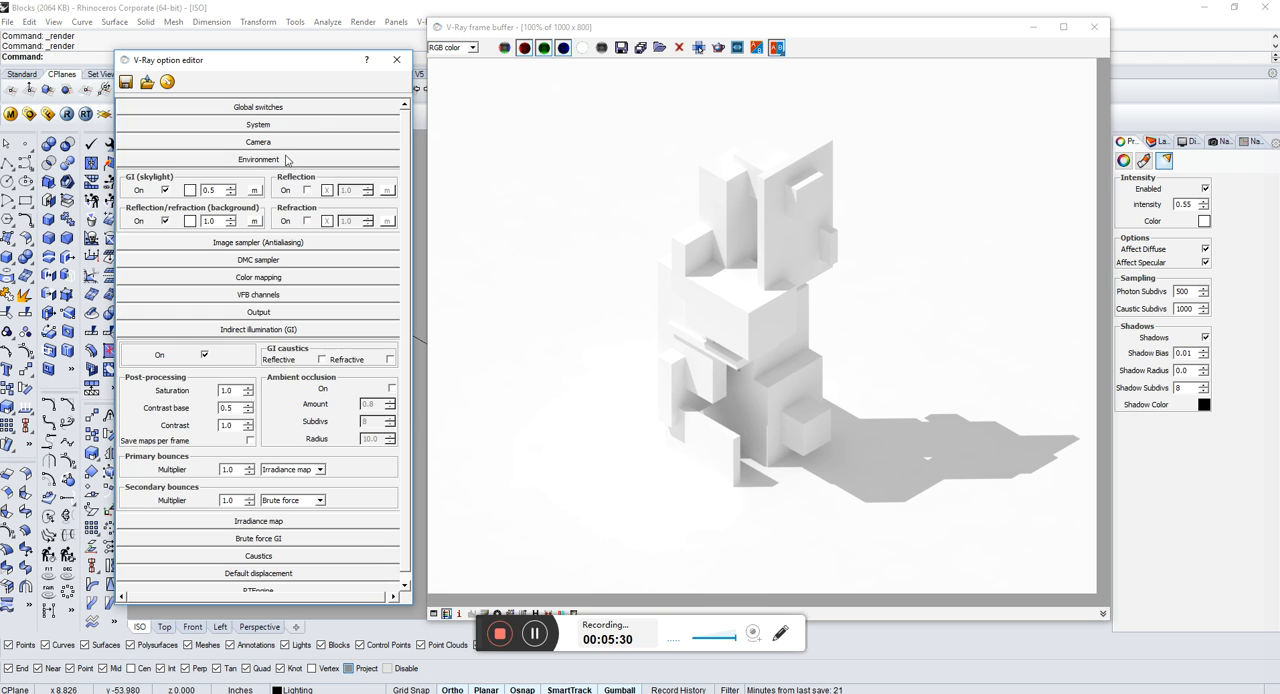
Step: Render the scene with the reflection/refraction background turned off and ambient occlusion turned on
left_click(166, 222)
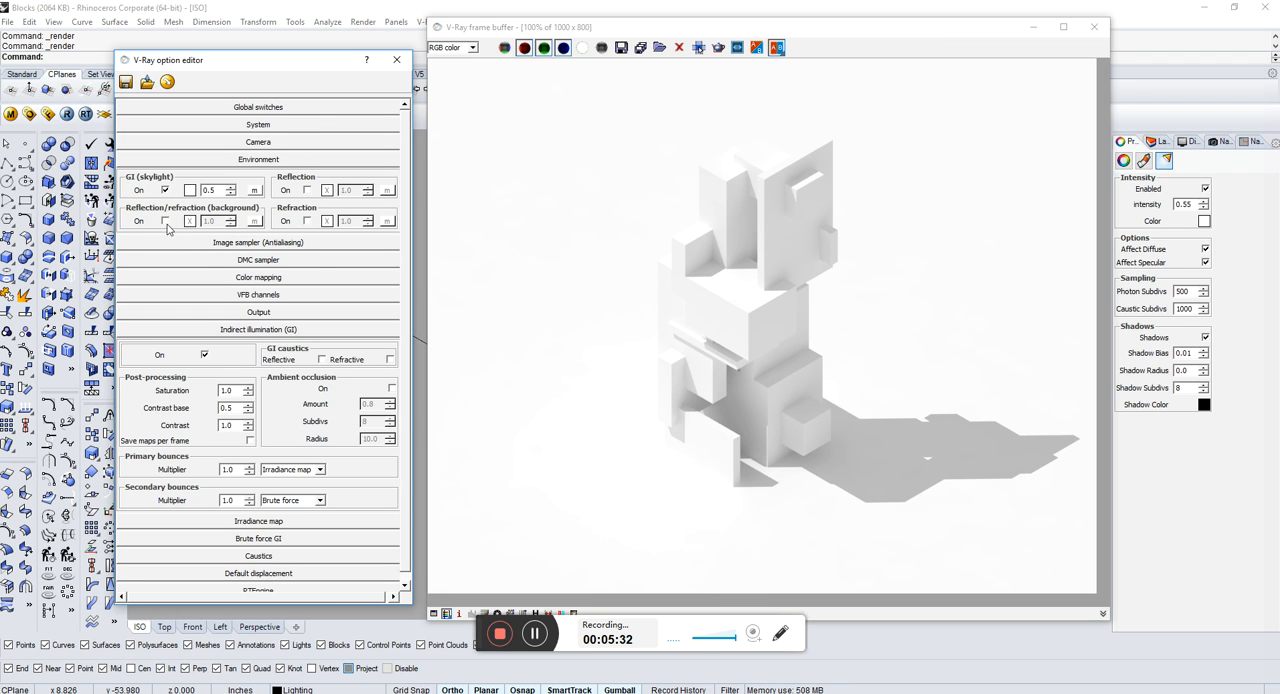
left_click(257, 160)
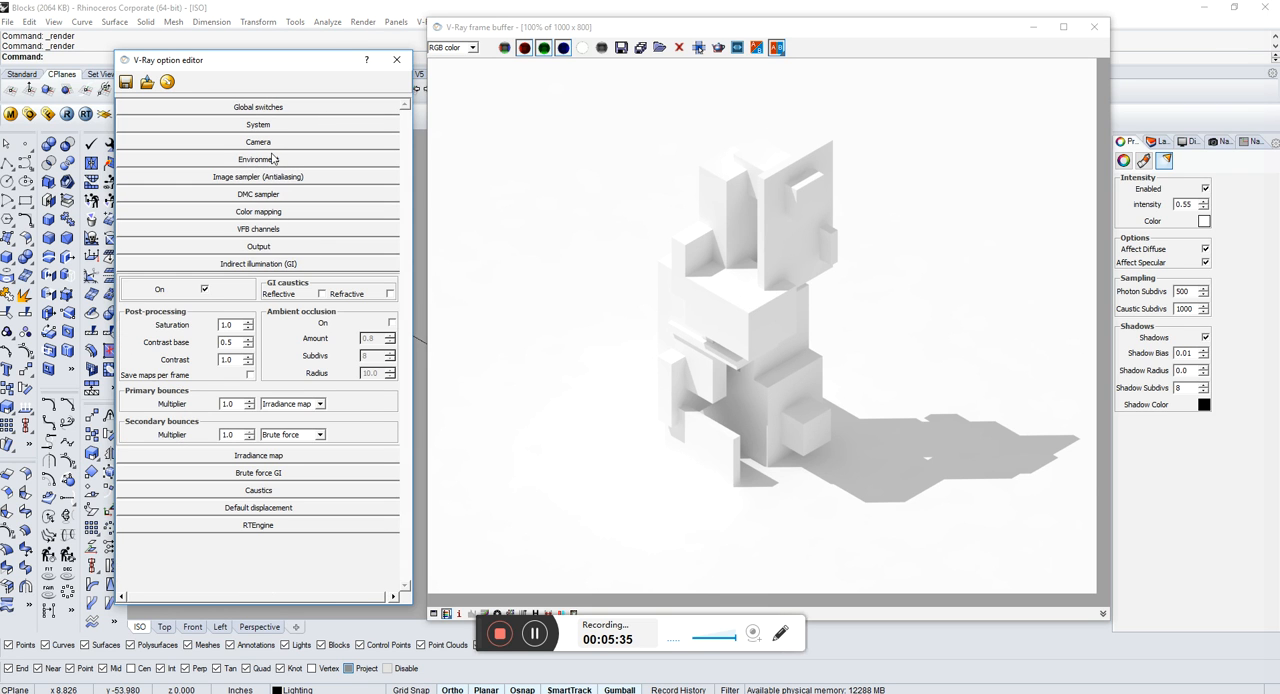
left_click(273, 159)
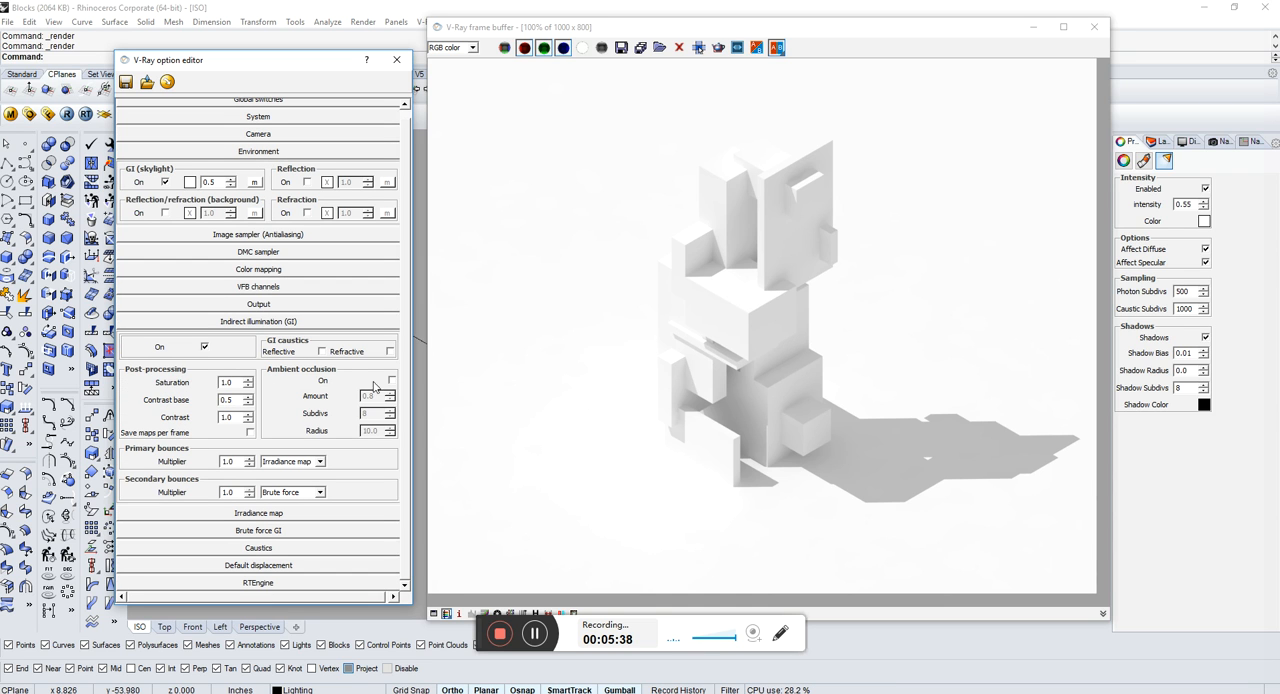
left_click(391, 381)
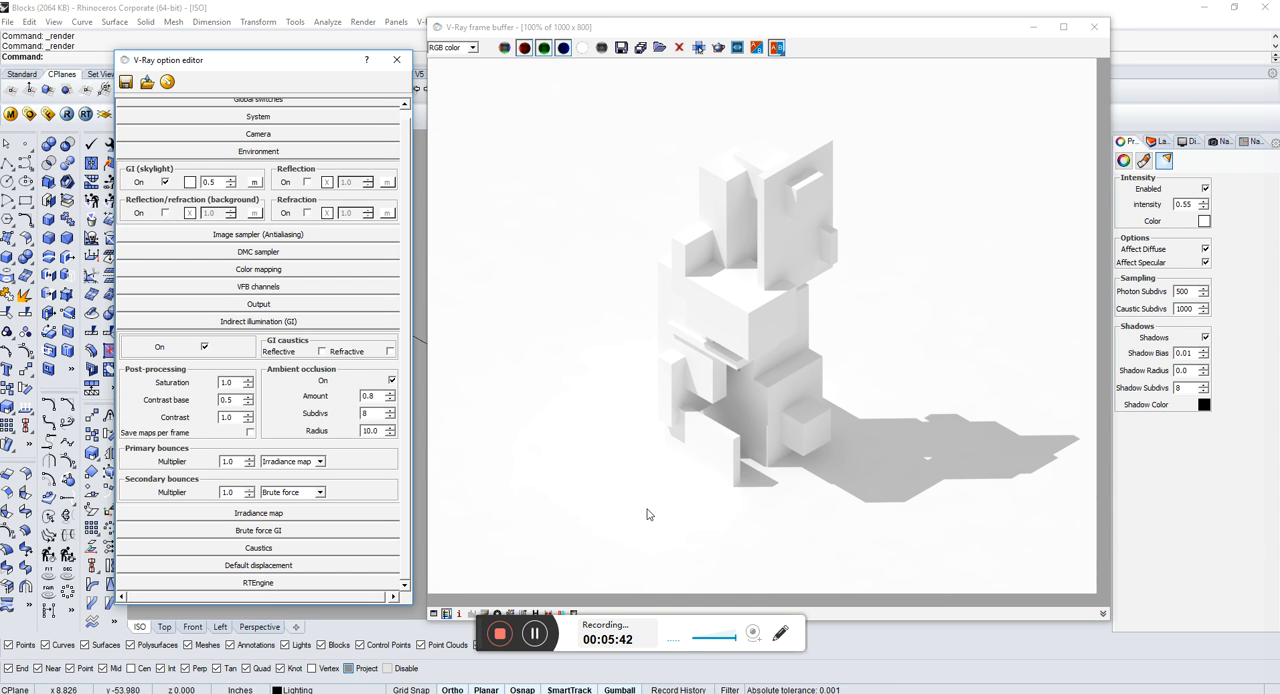
left_click(66, 114)
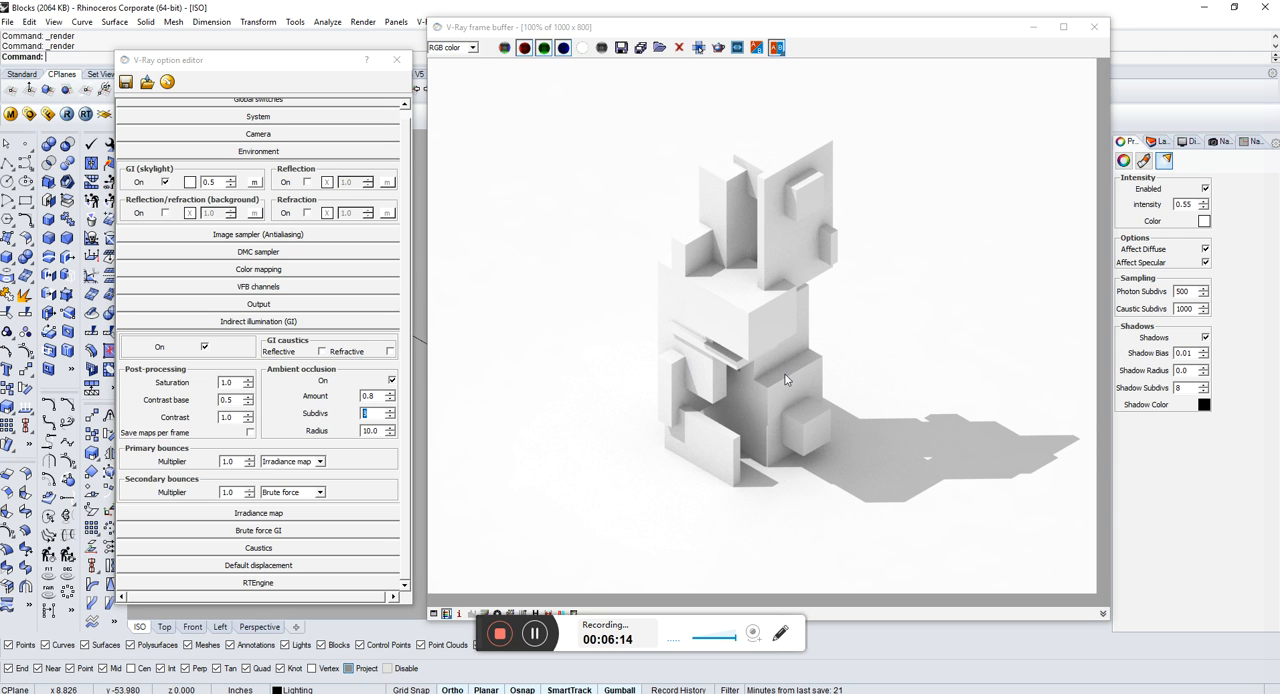
Step: Turn off ambient occlusion, render the scene again and collapse the Environment settings
left_click(391, 381)
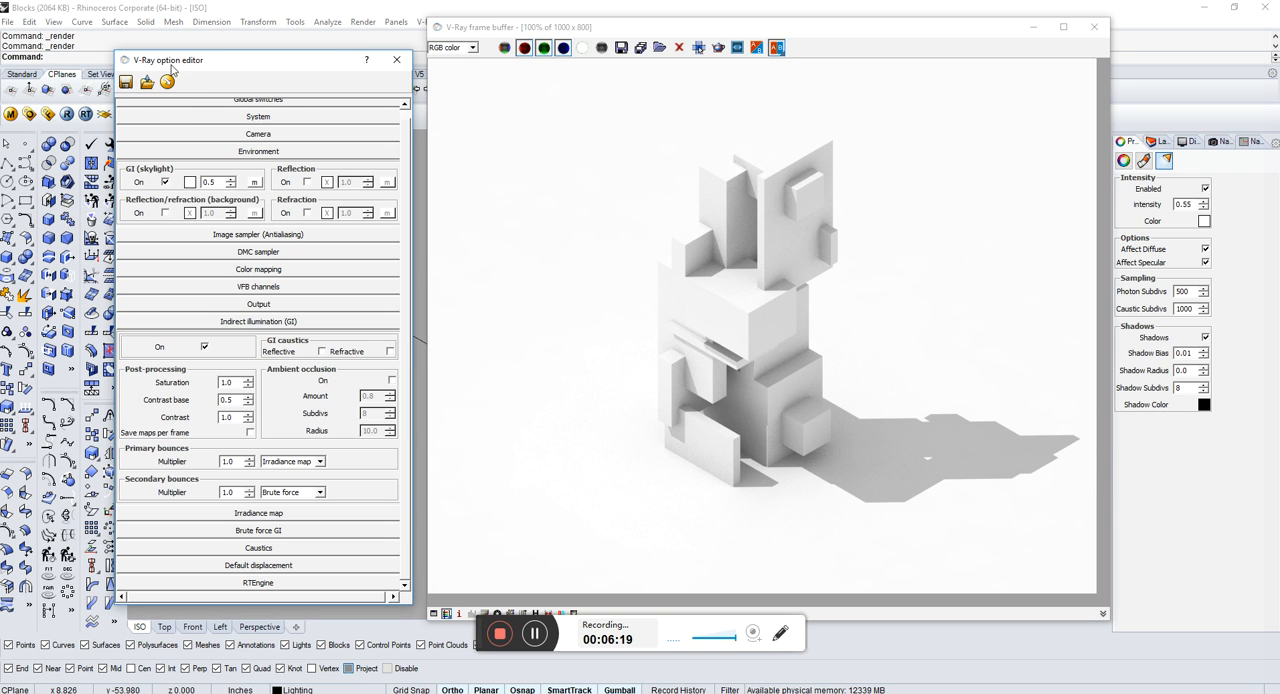
left_click(67, 114)
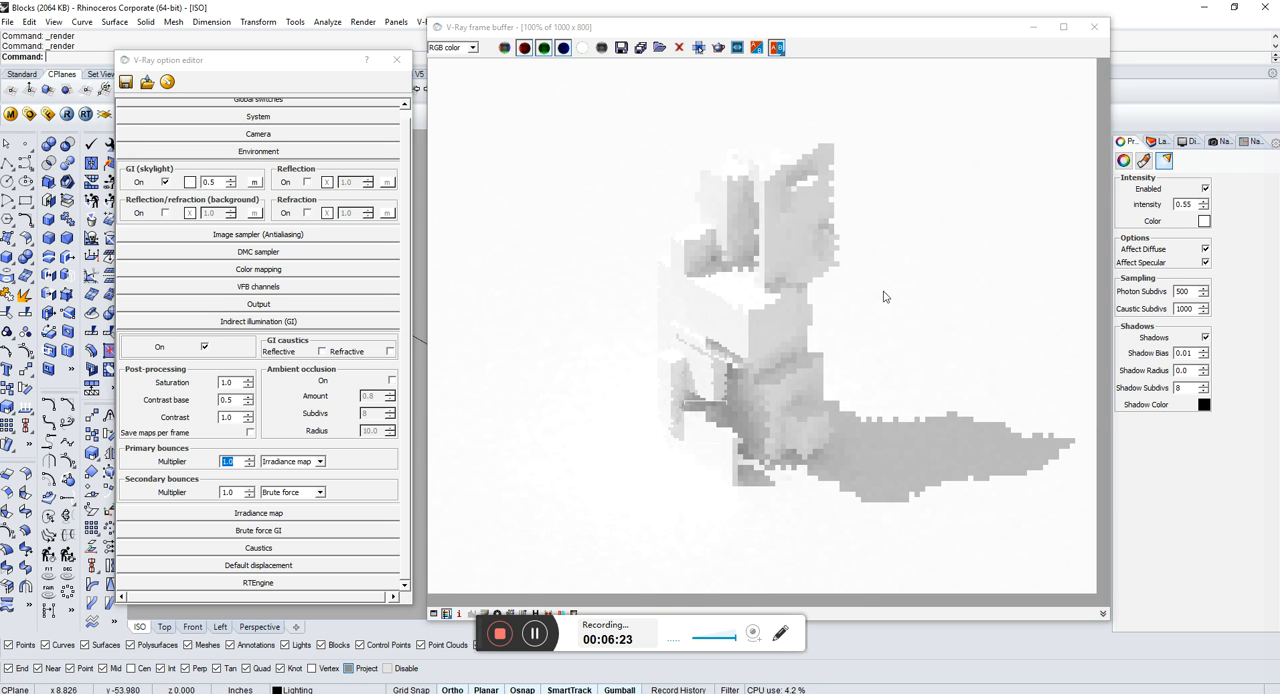
left_click(345, 420)
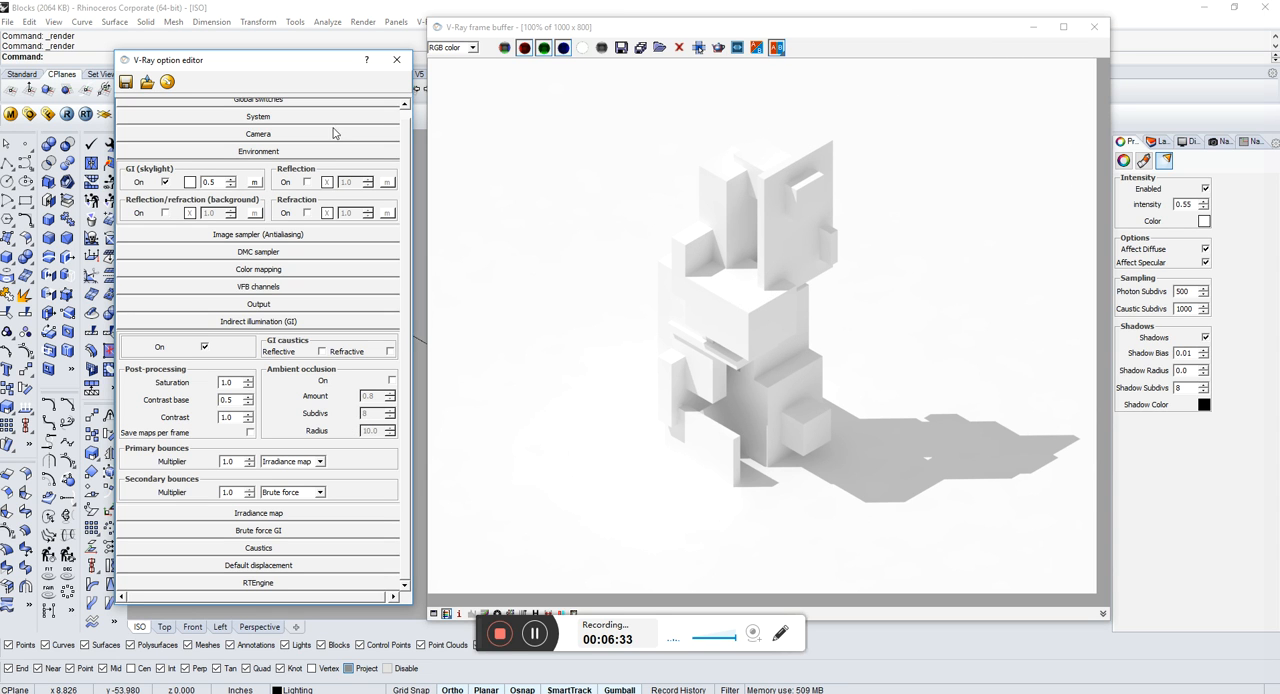
left_click(290, 150)
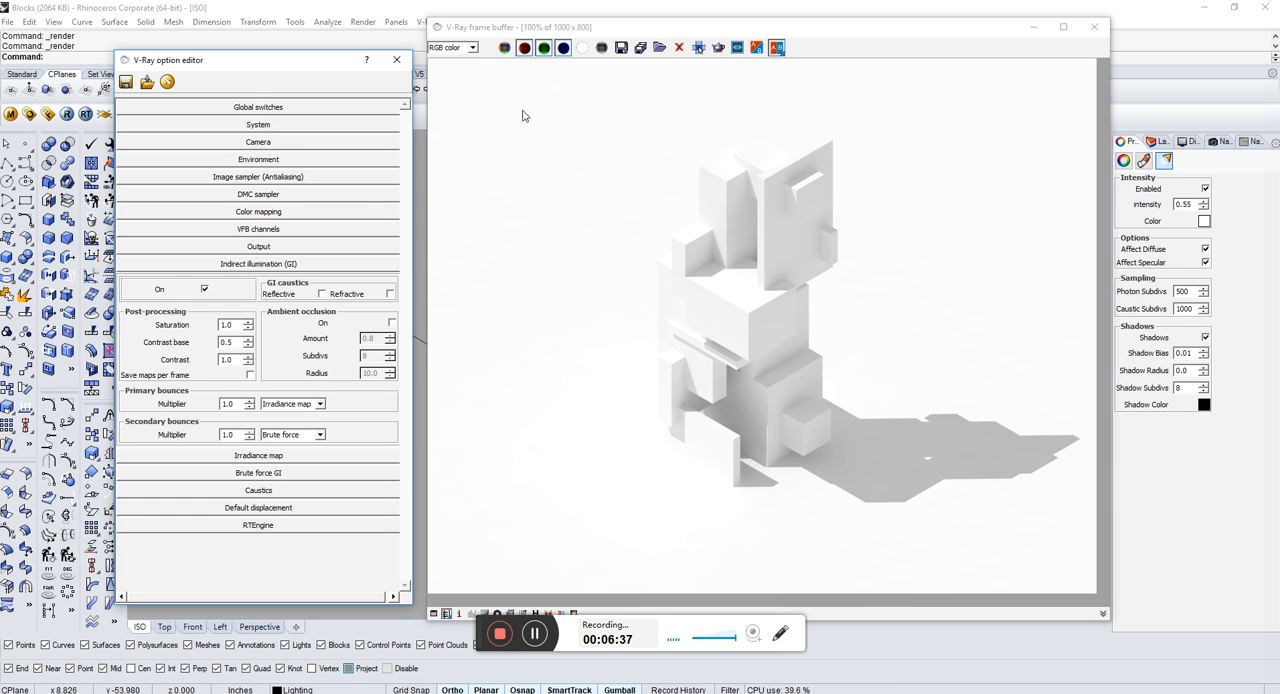
Step: Examine the Lighting, RenderID and Shadow channels of the finished render and return to the RGB color channel
left_click(473, 48)
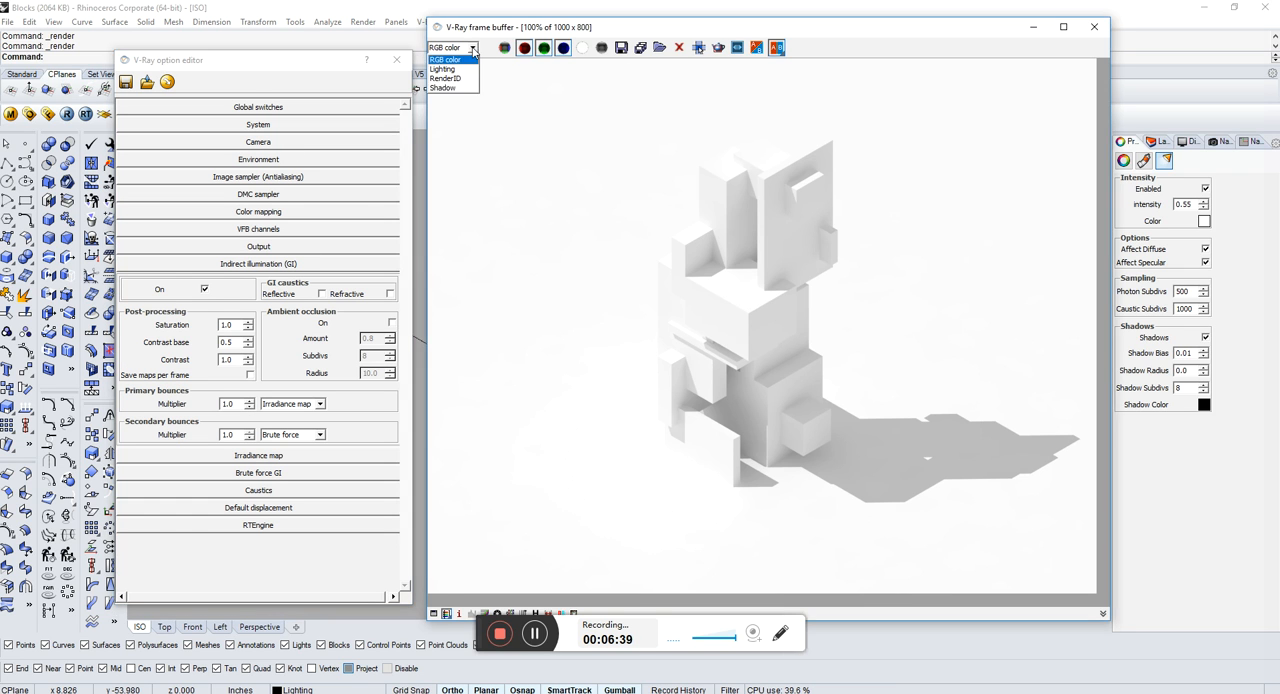
left_click(454, 74)
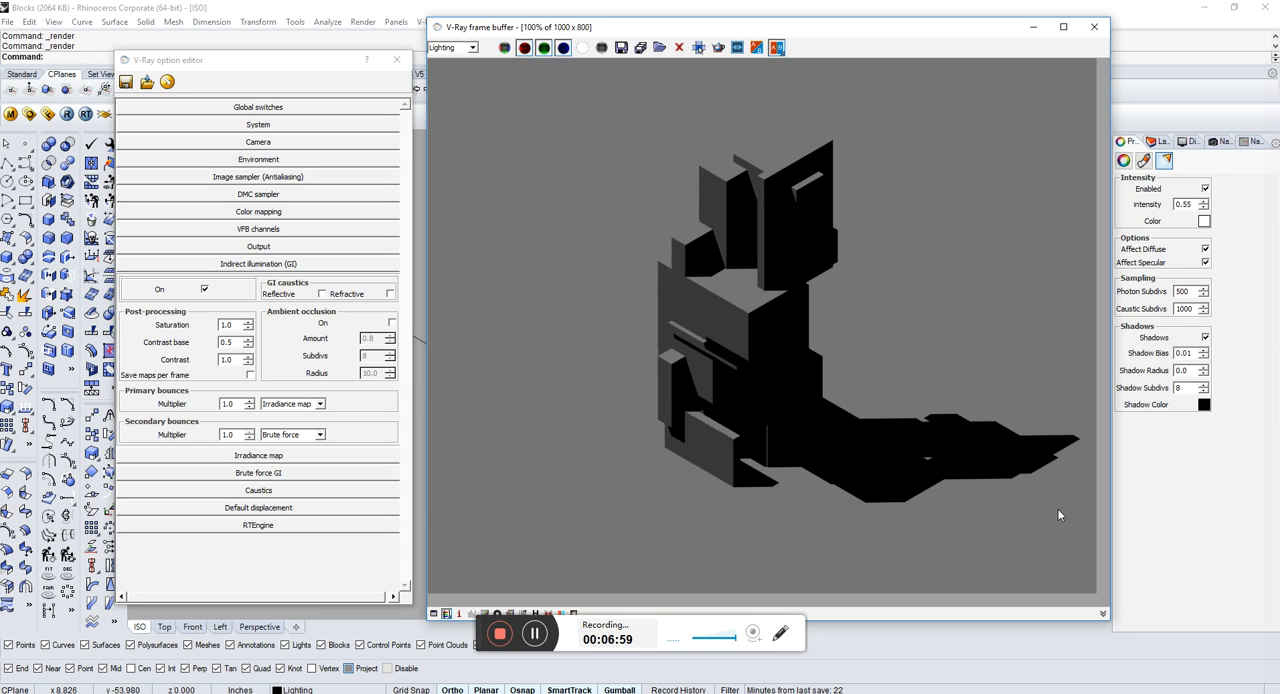
left_click(473, 48)
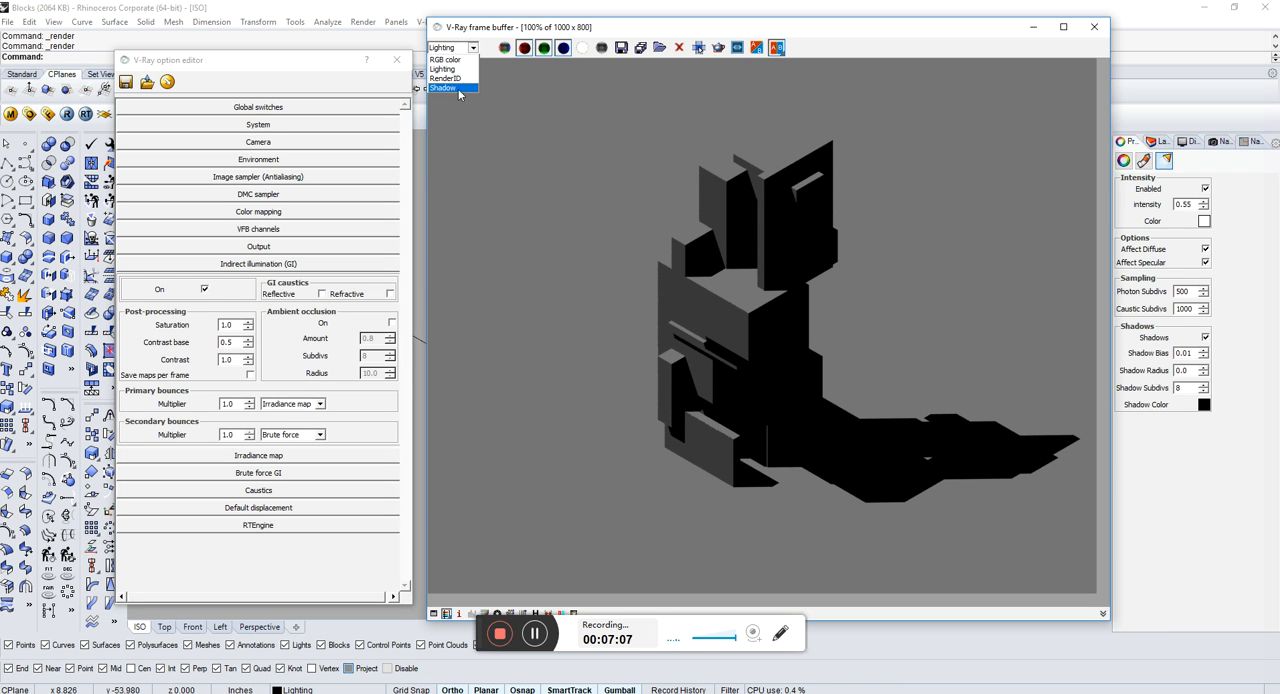
left_click(456, 79)
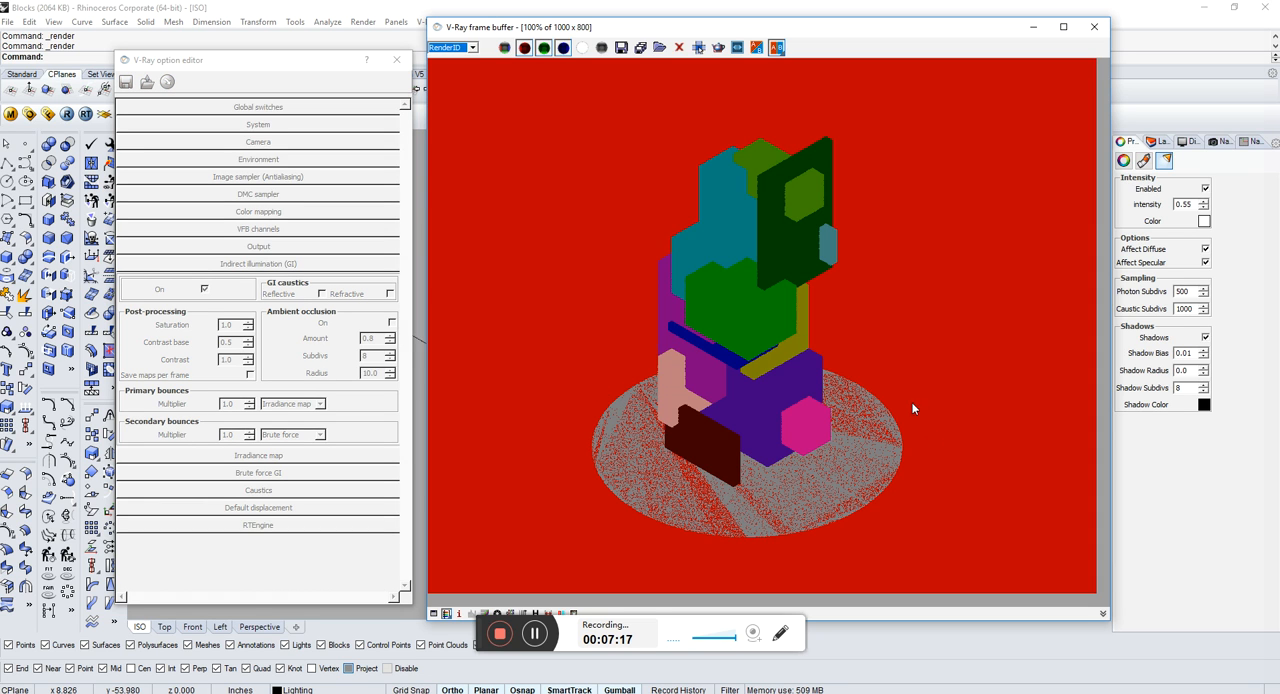
left_click(473, 48)
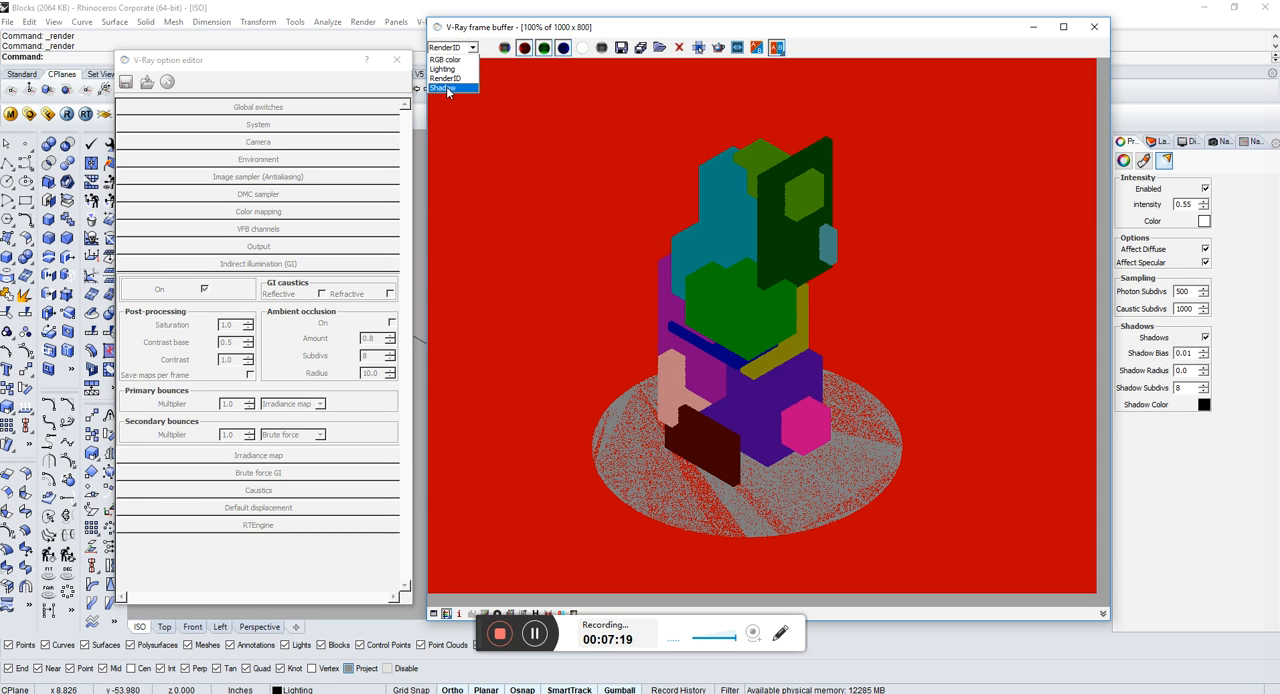
left_click(446, 88)
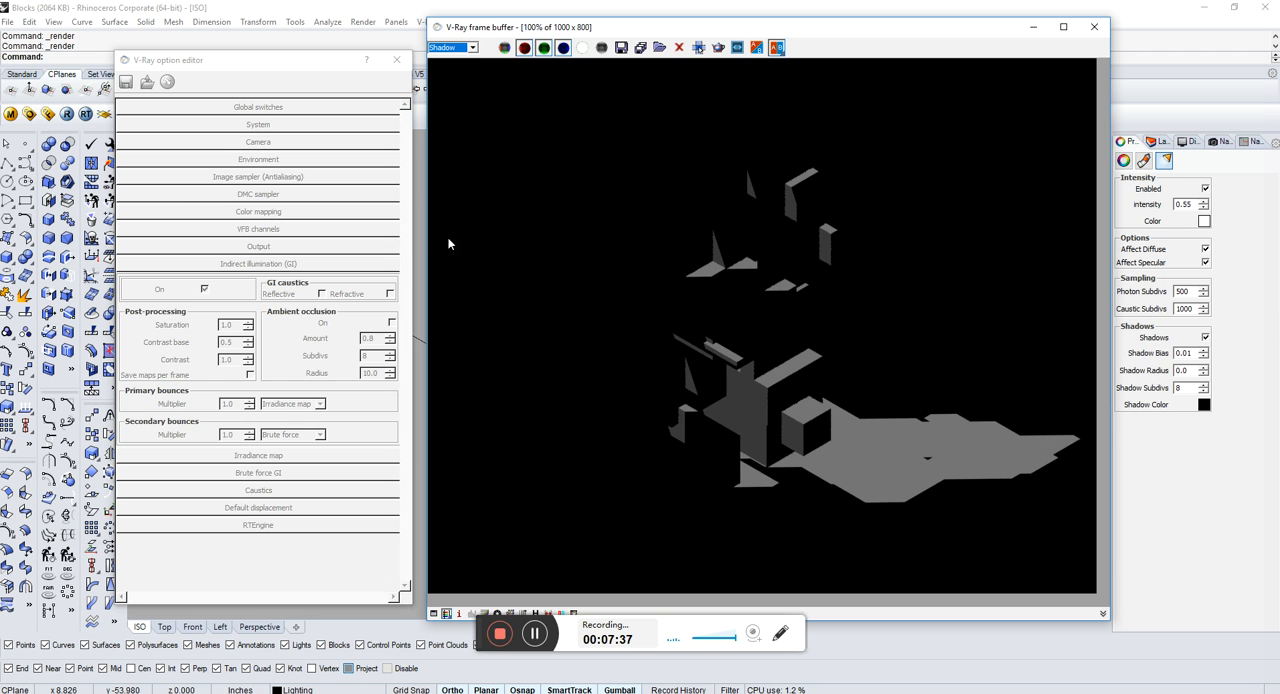
left_click(473, 48)
left_click(450, 62)
Step: Start saving all render channels and create a new folder named Raw Render inside the Rhino folder
left_click(640, 48)
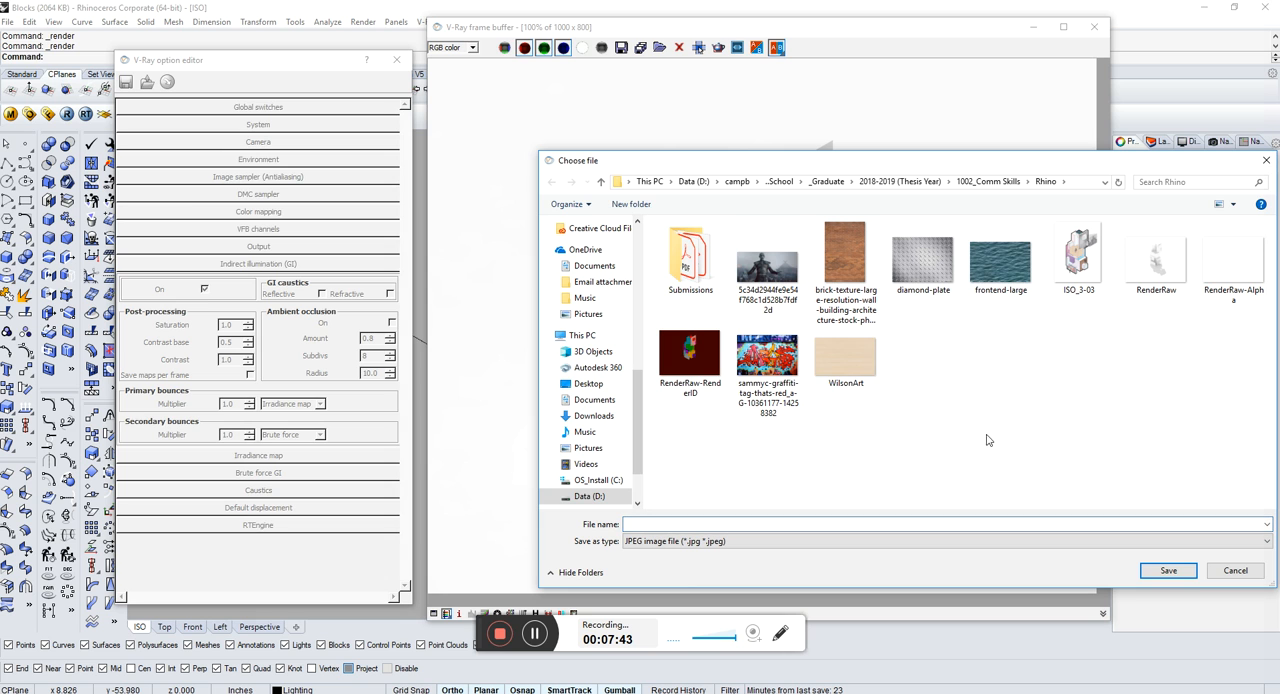
right_click(925, 429)
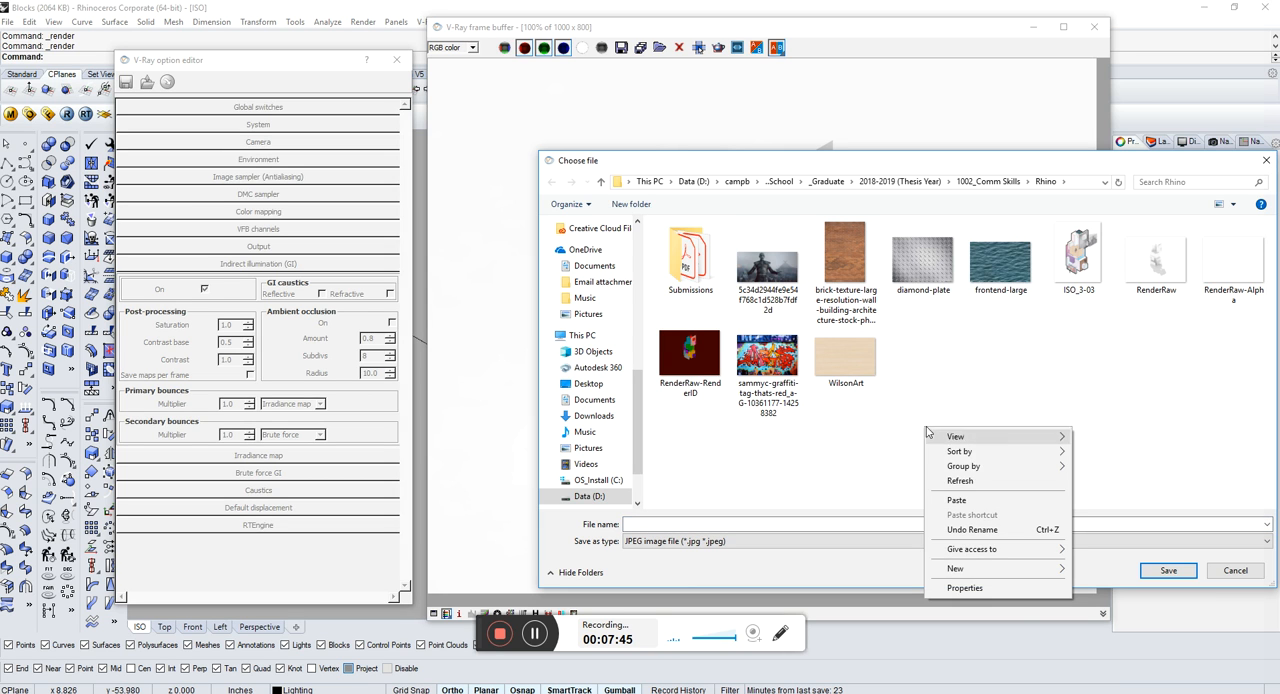
mouse_move(985, 570)
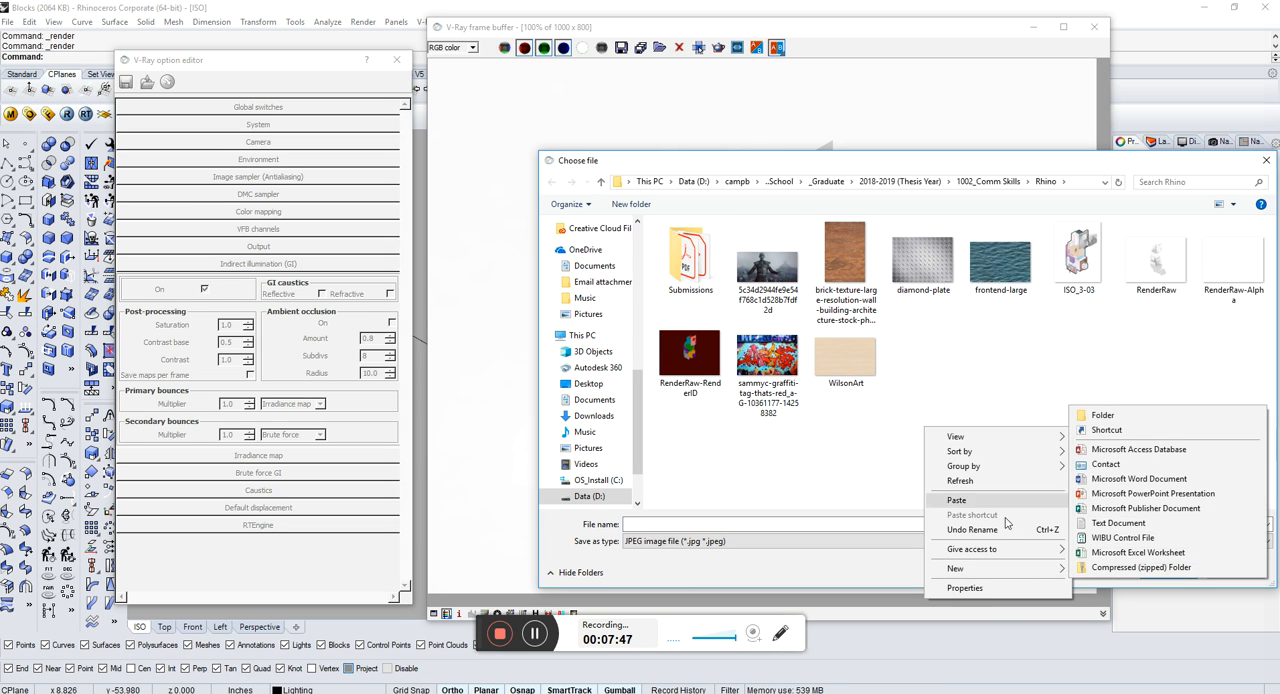
left_click(1099, 418)
type("Raw Render")
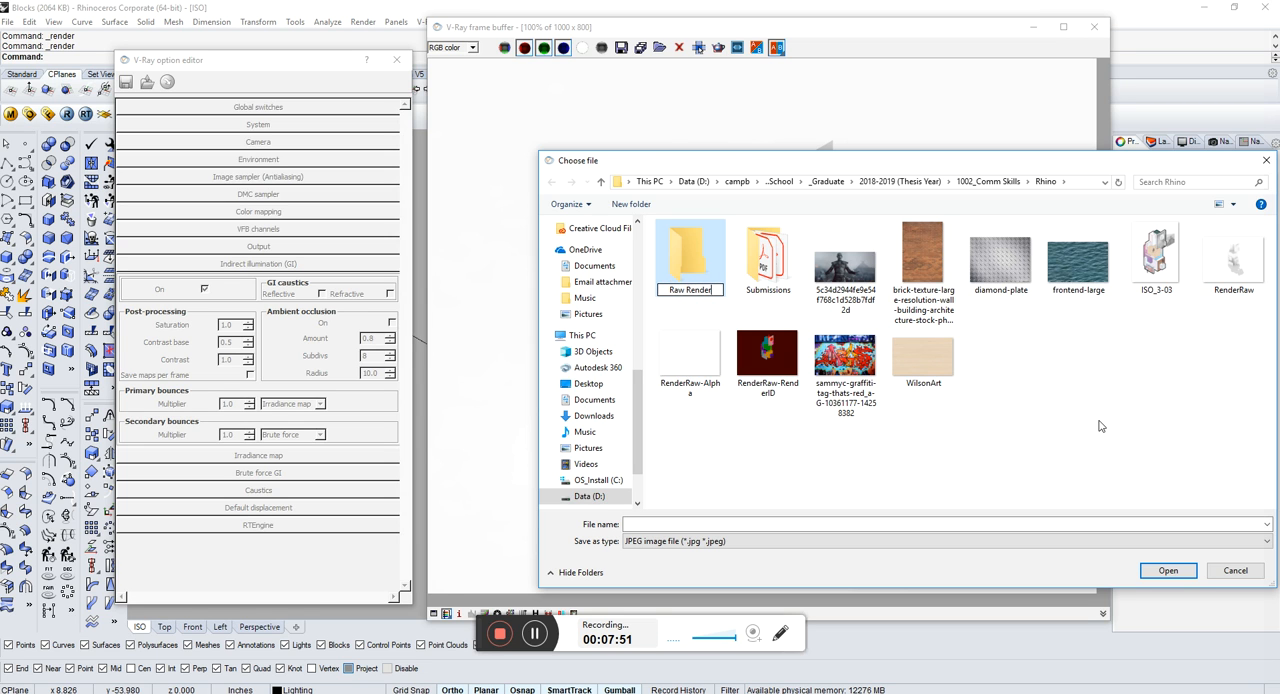
key("Return")
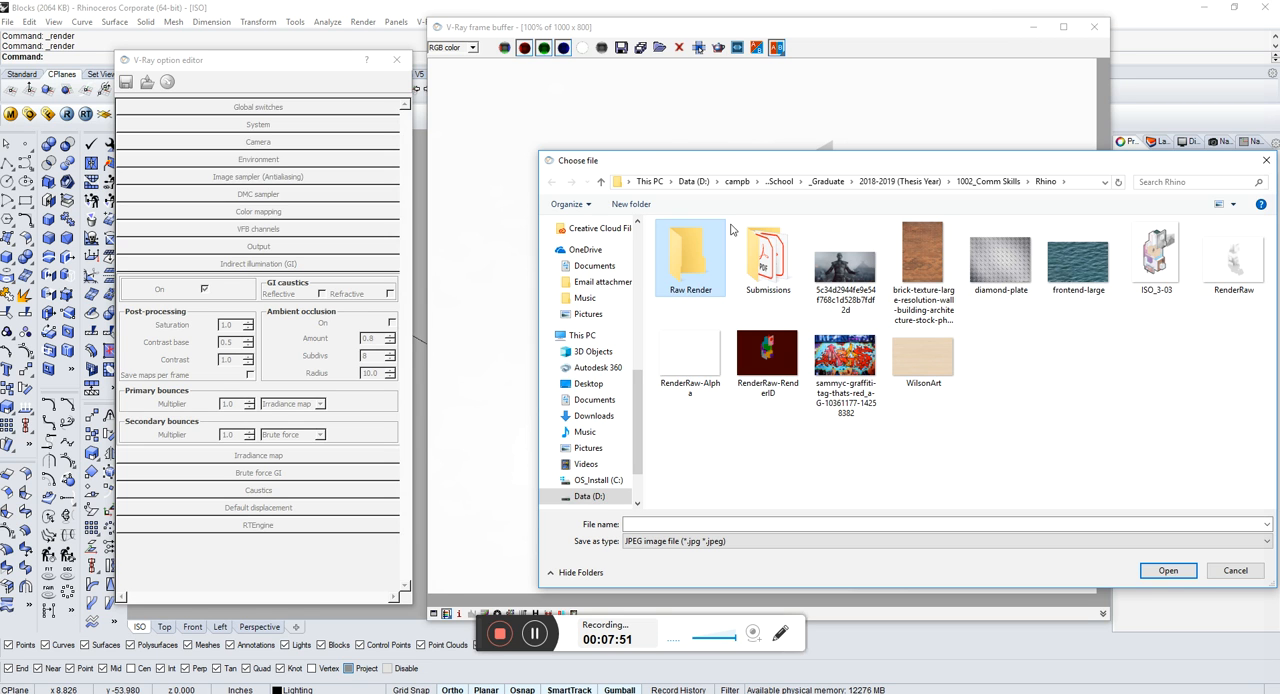
Step: Save all render channels as JPEG images in the Raw Render folder under the file name Bl
double_click(697, 262)
left_click(660, 522)
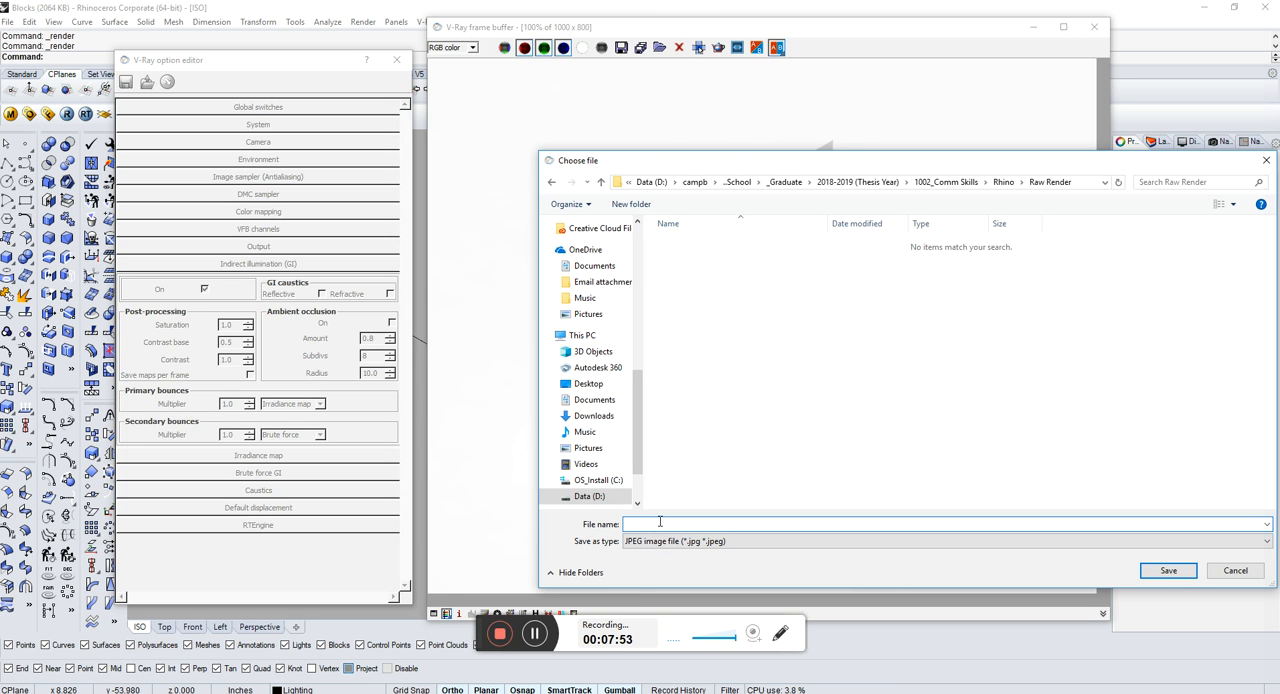
type("Block")
key("Return")
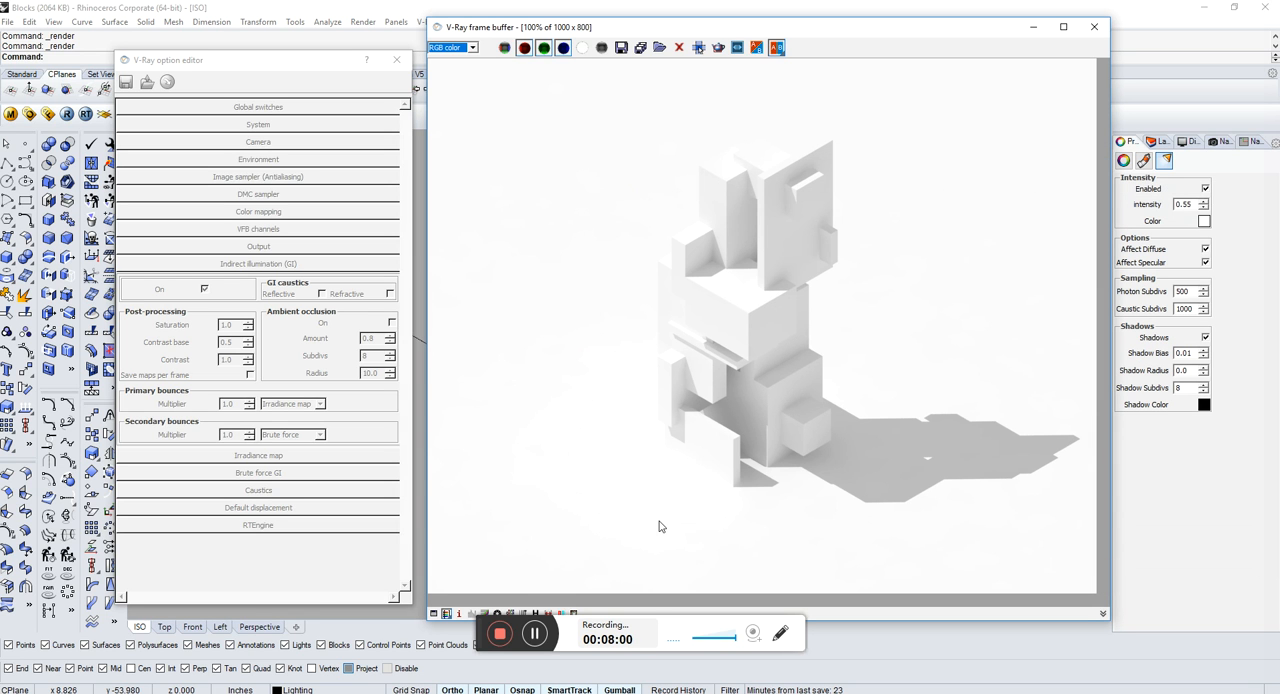
Step: Leave the render on the RGB color channel and close the frame buffer, option editor and progress window
left_click(472, 47)
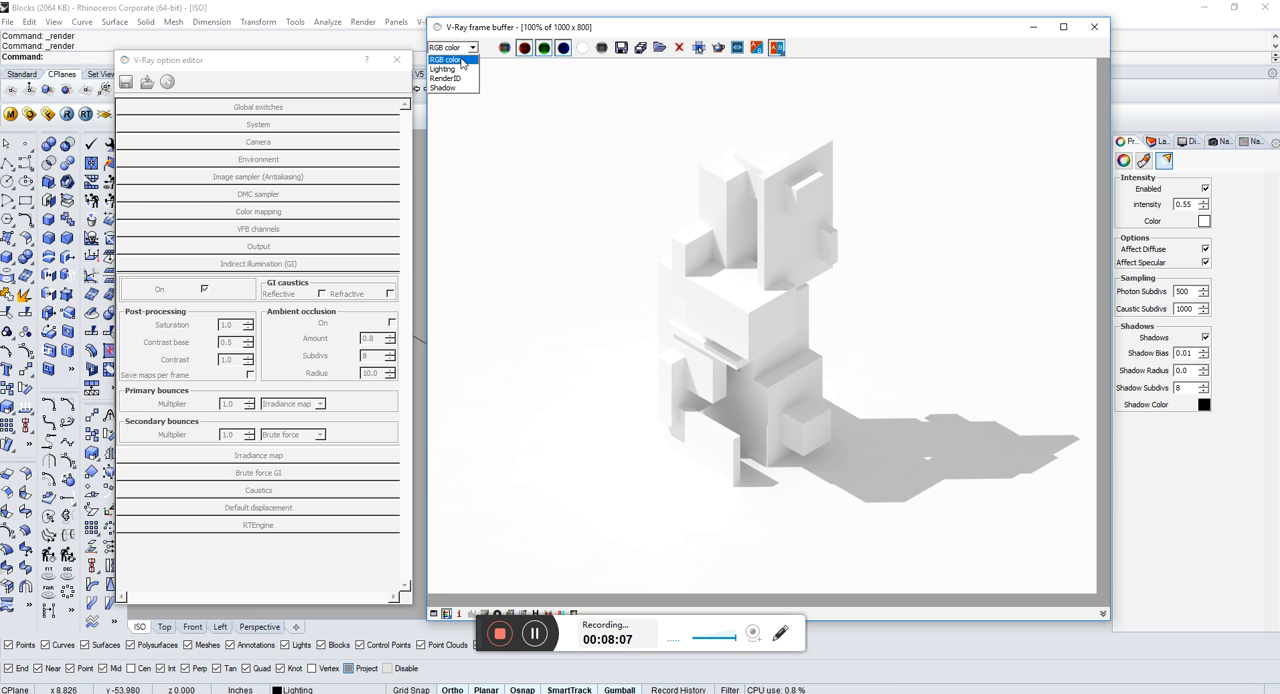
left_click(461, 61)
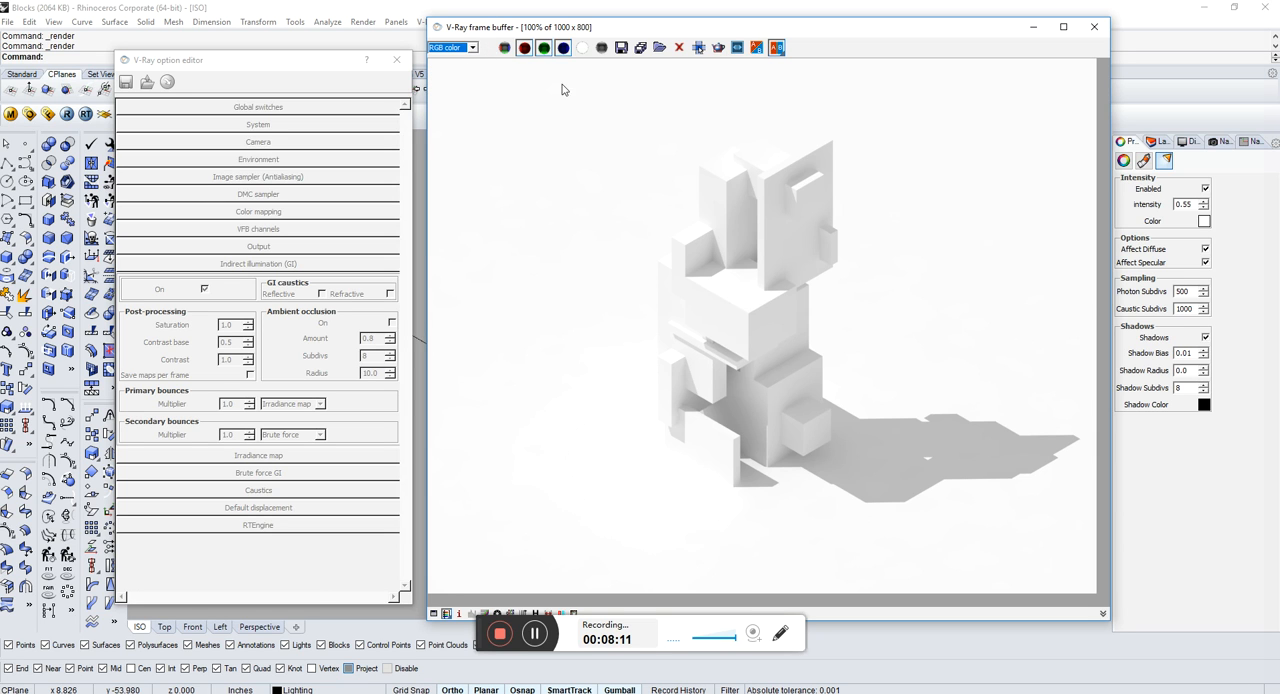
left_click(1094, 27)
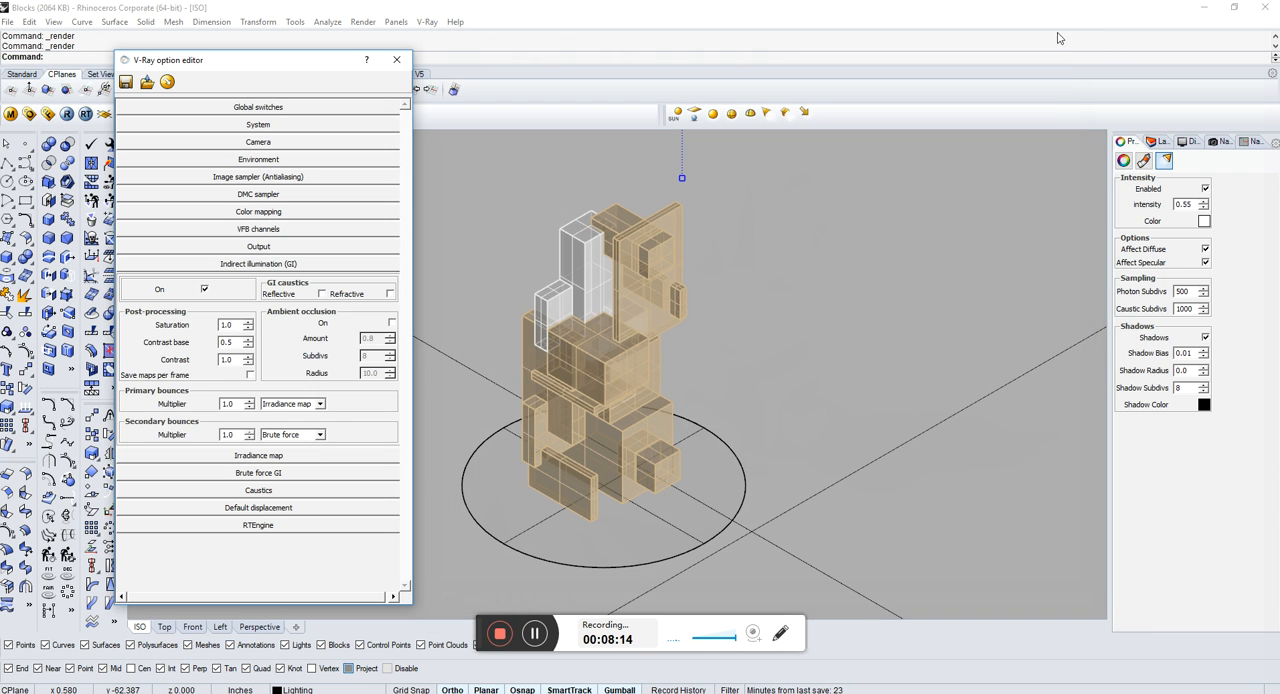
left_click(405, 63)
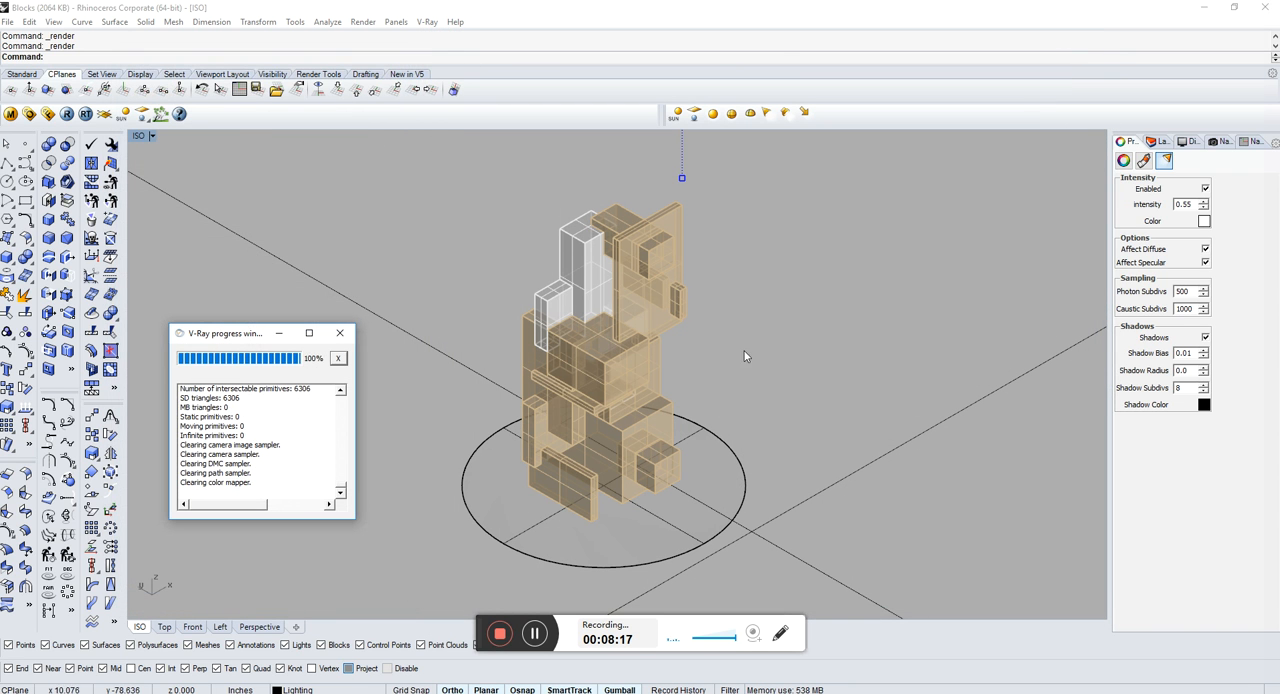
left_click(339, 334)
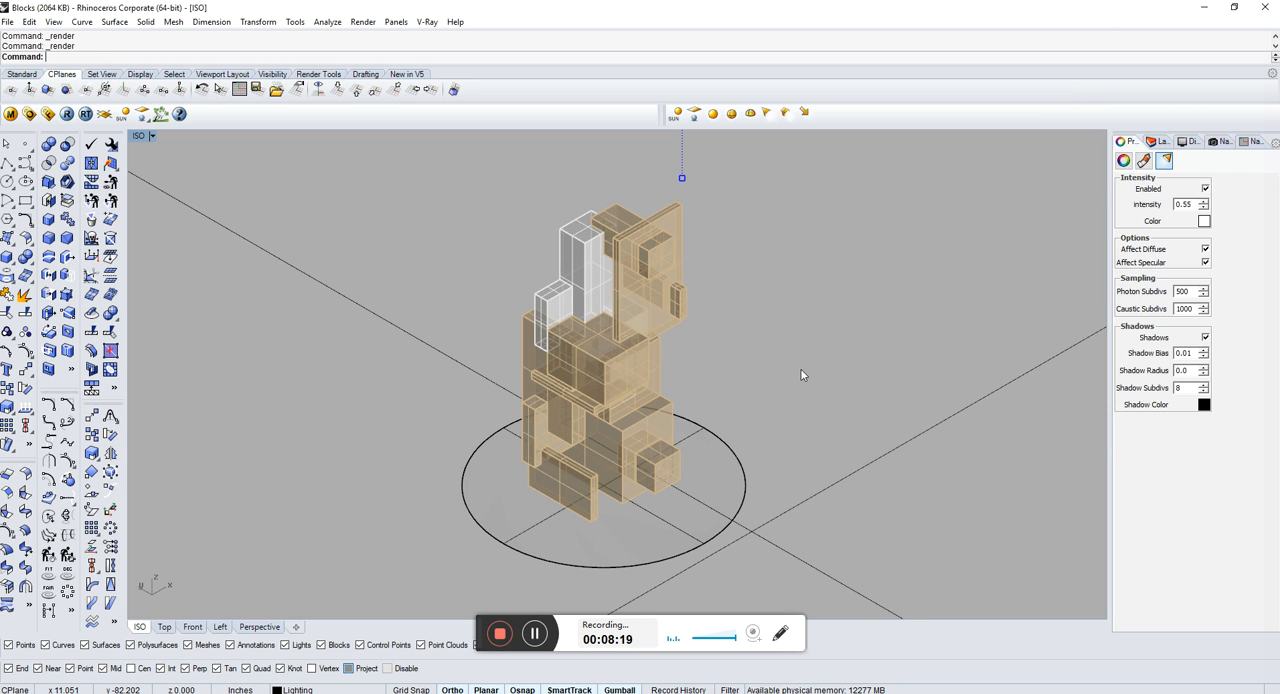
left_click(800, 368)
key("Escape")
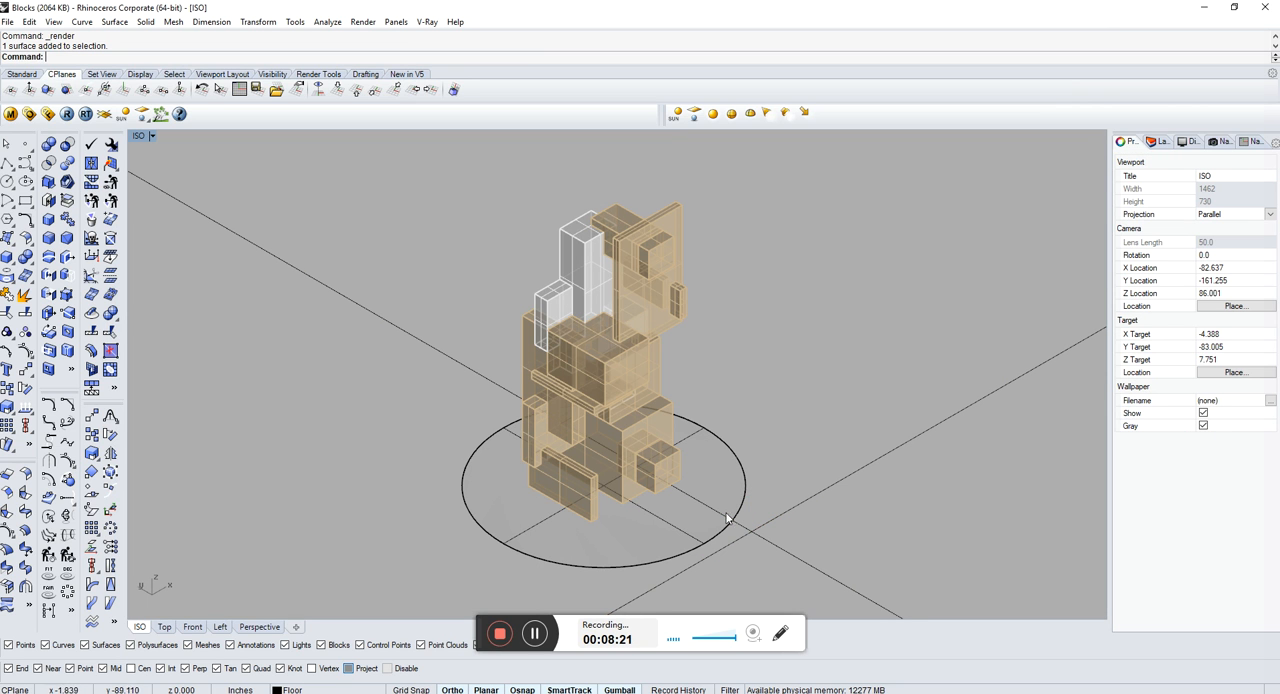
left_click(700, 541)
key("Escape")
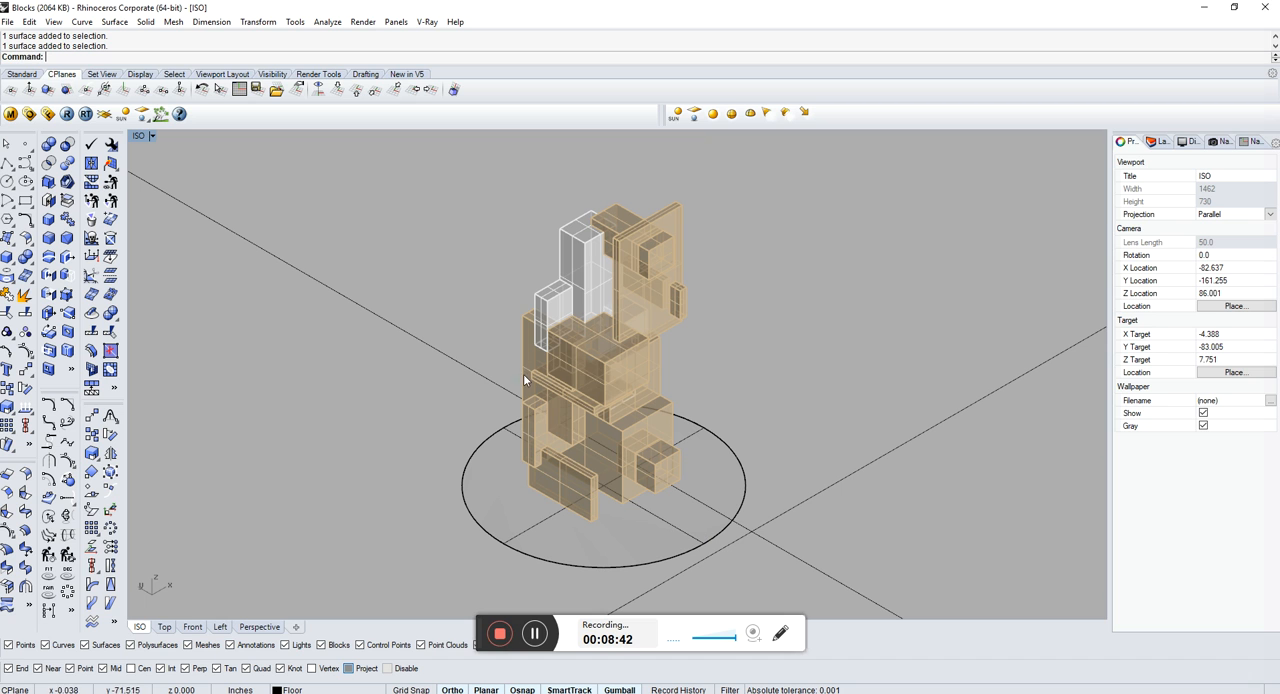
Step: Delete the floor surfaces beneath the blocks, working in the Top view
left_click(170, 626)
scroll(766, 363, "down", 5)
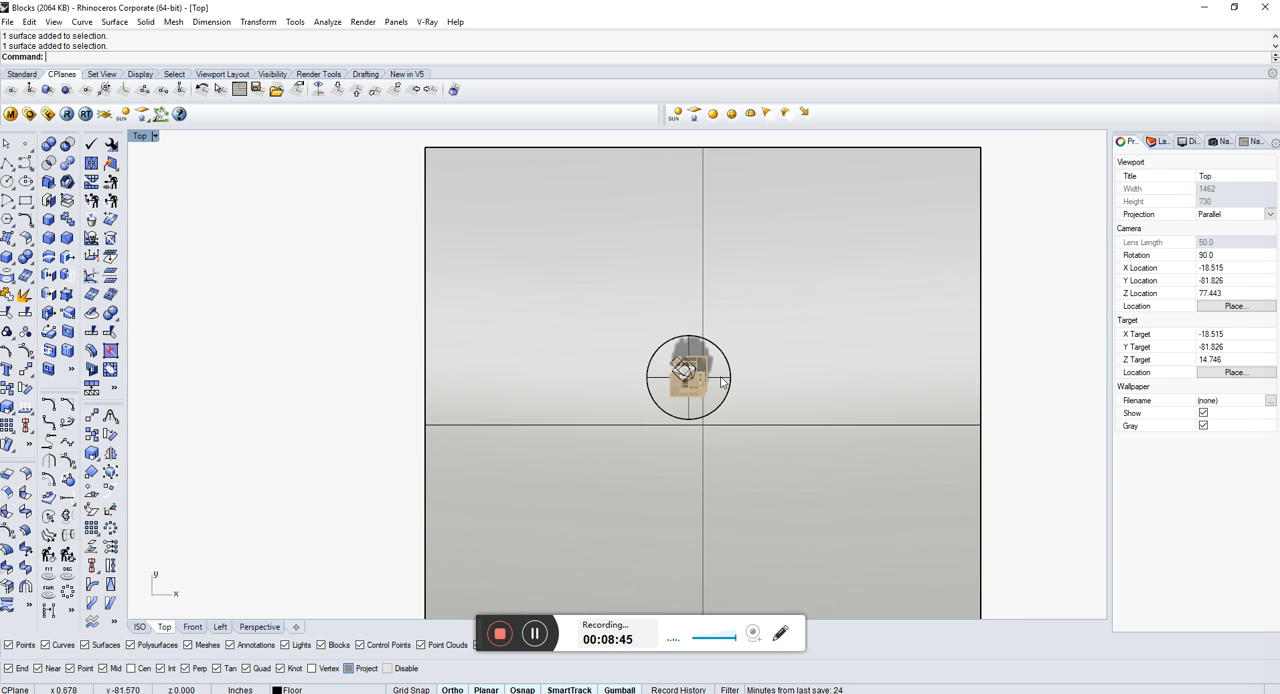
scroll(730, 395, "up", 5)
left_click(727, 417)
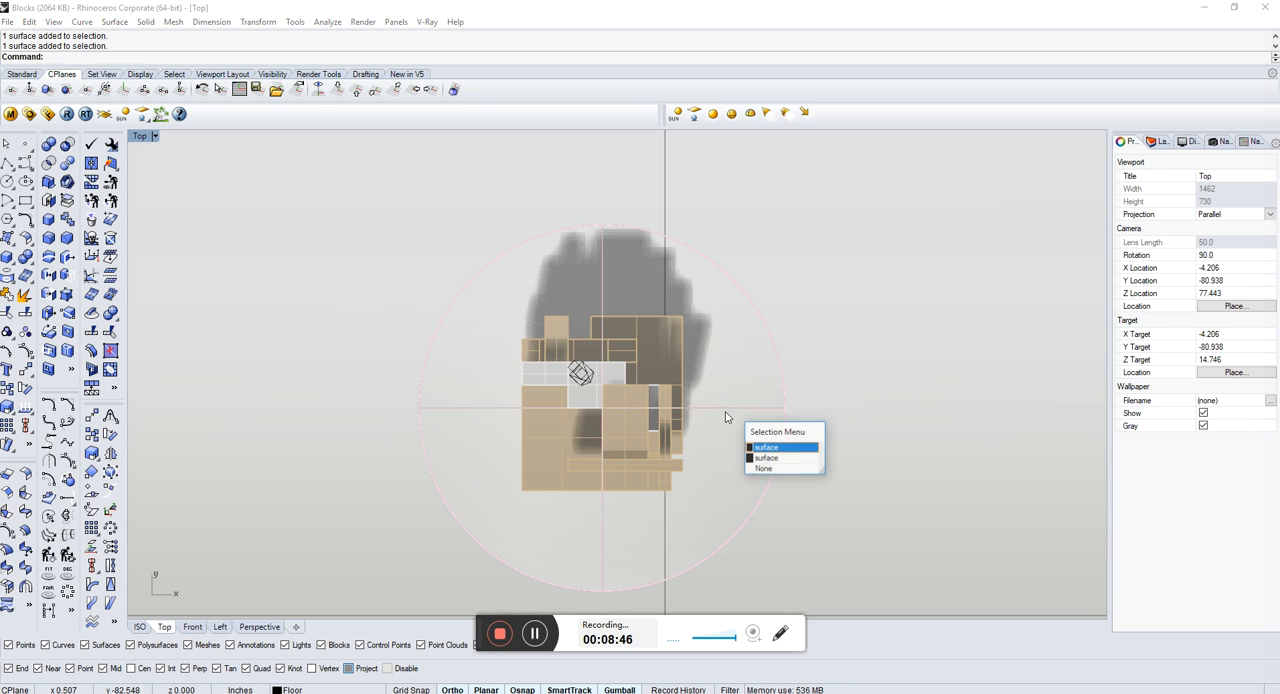
left_click(773, 449)
key("Delete")
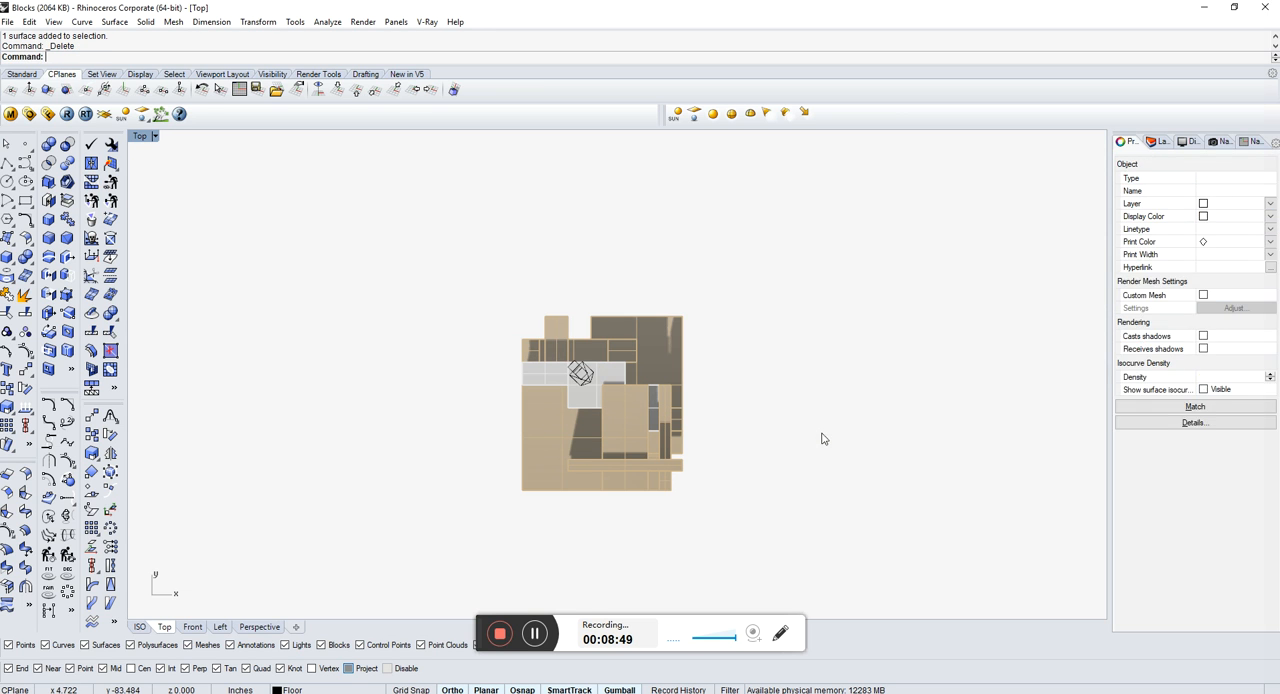
Step: Open the layer list and select the Floor layer
left_click(1159, 146)
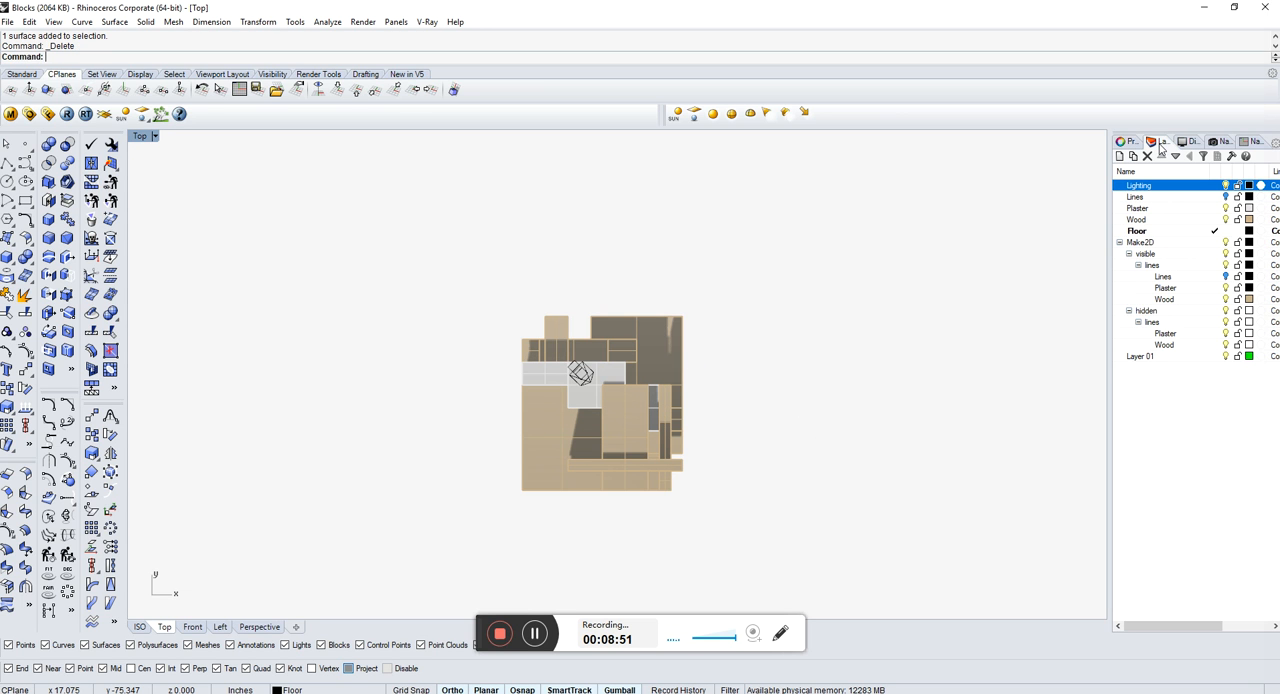
left_click(1201, 232)
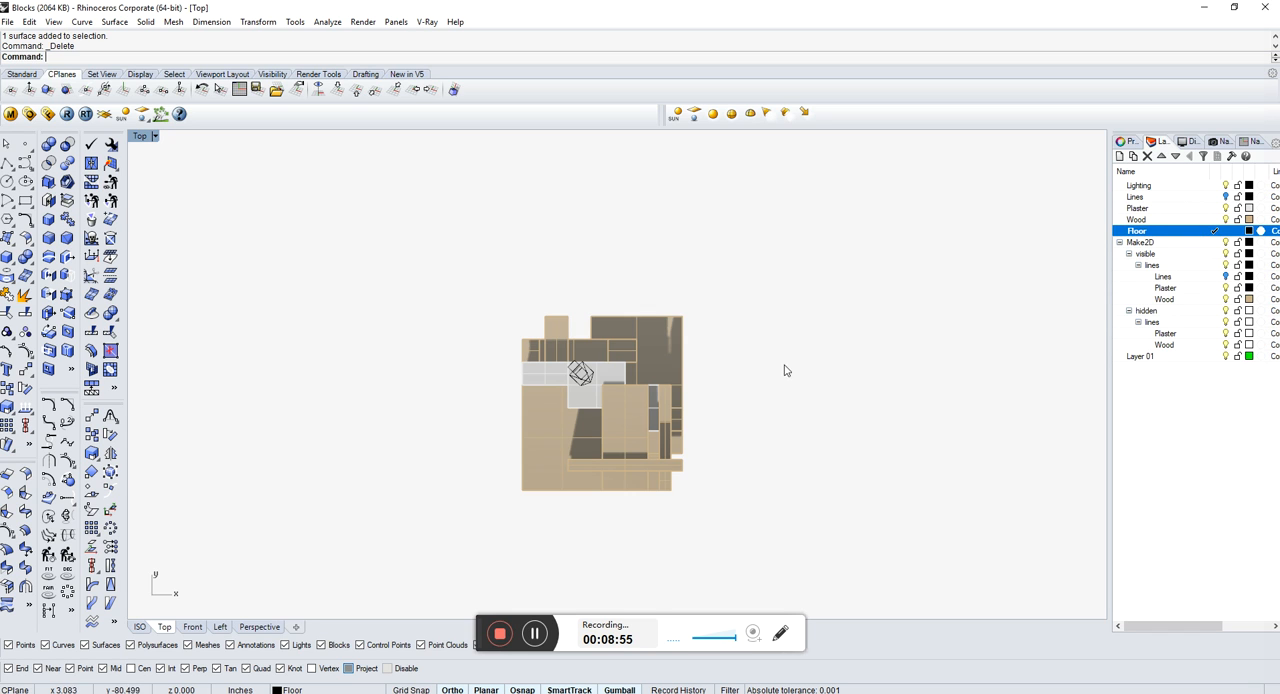
type("circle")
key("Return")
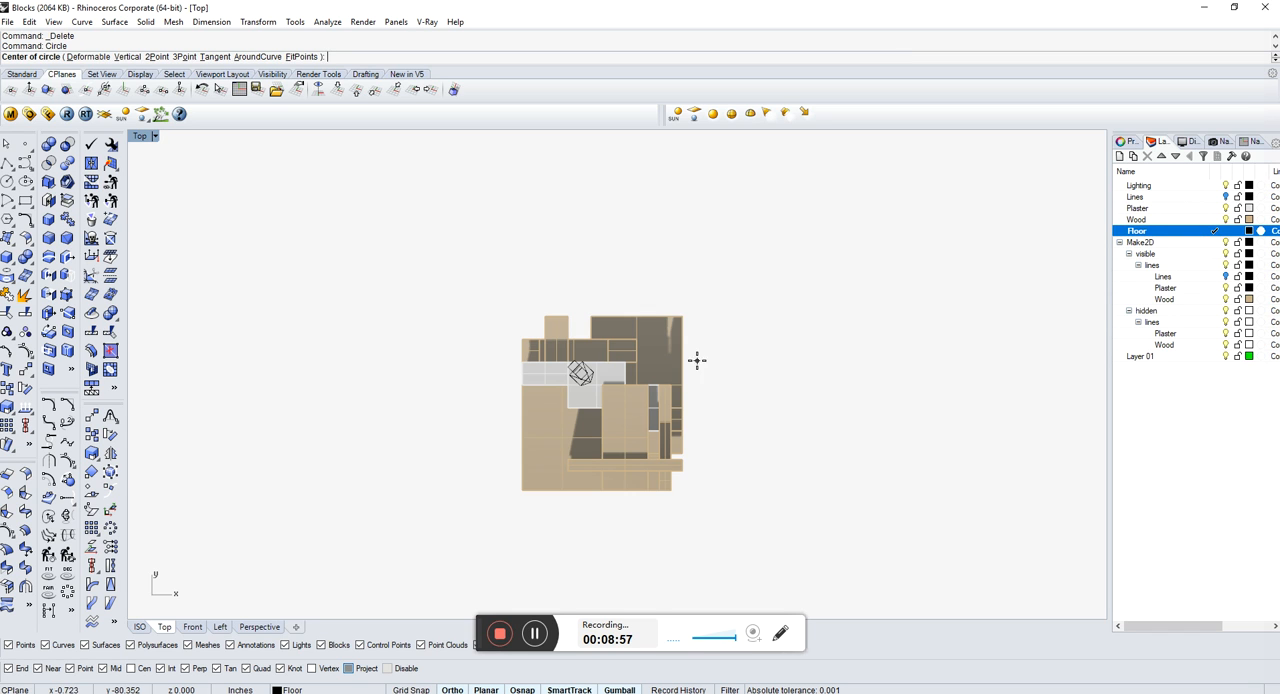
left_click(599, 407)
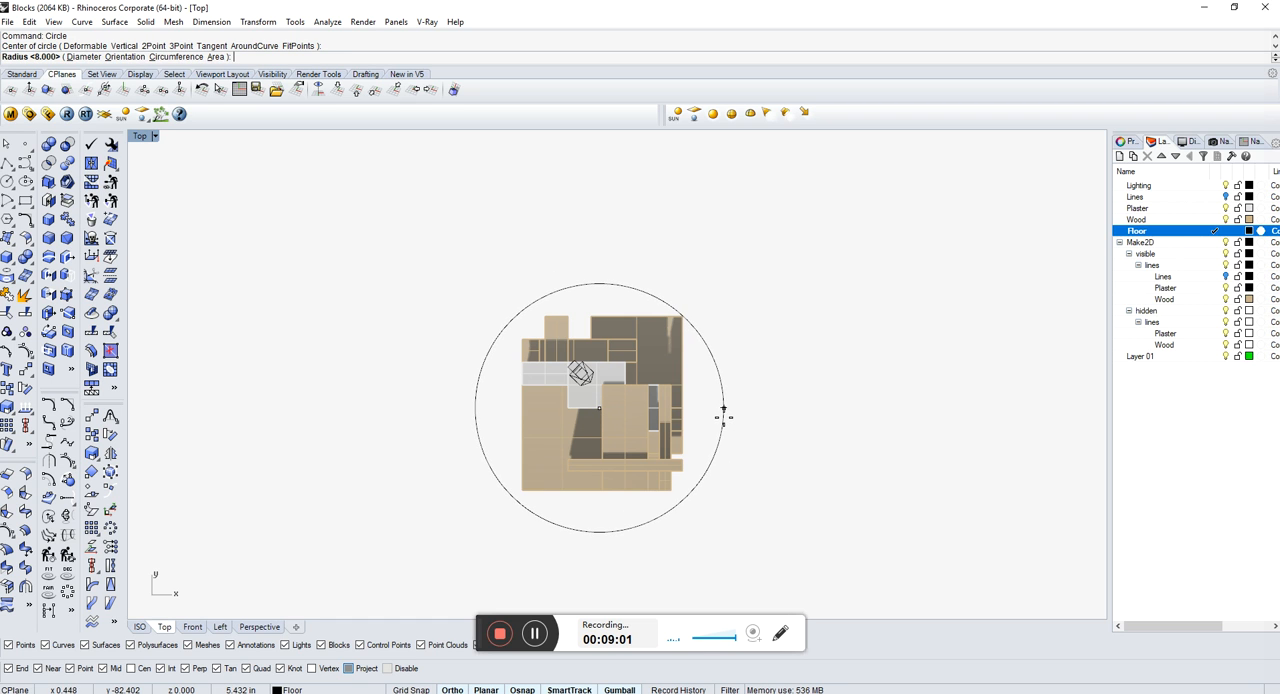
key("Escape")
Step: Draw a circle with a radius of 8 inches on the Floor layer, centered near the middle of the blocks in the Top view
key("Return")
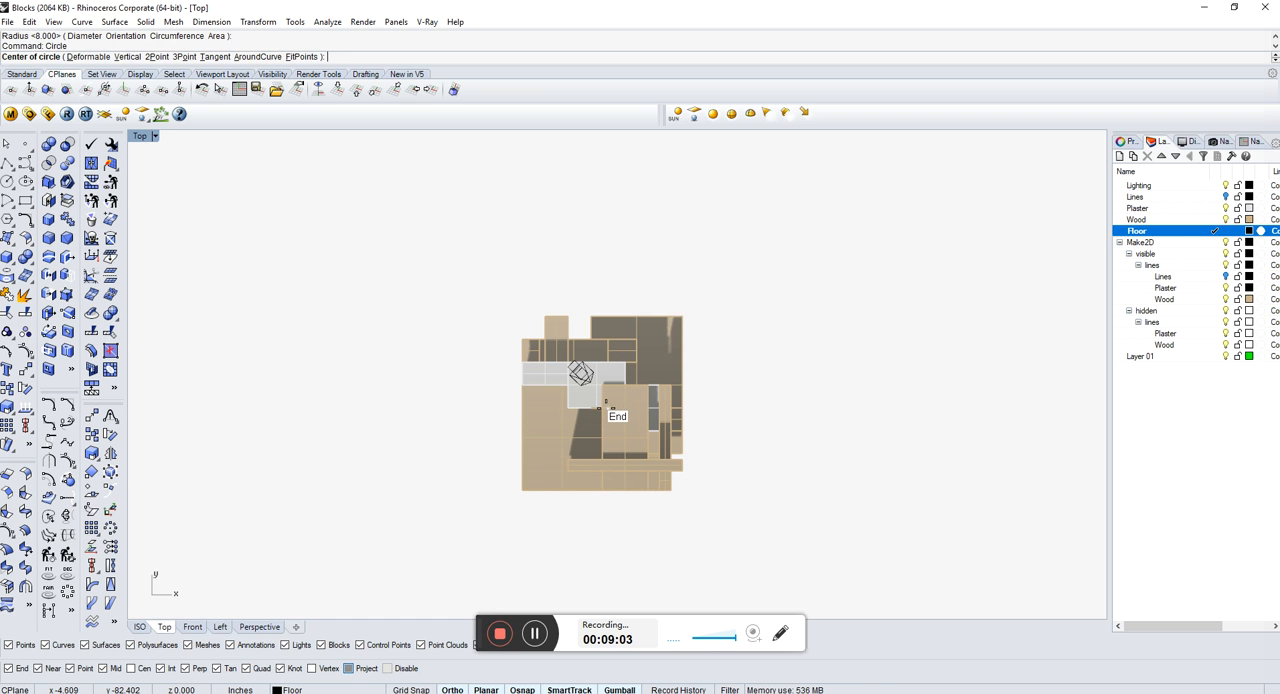
scroll(605, 407, "up", 5)
left_click(605, 408)
scroll(606, 408, "down", 5)
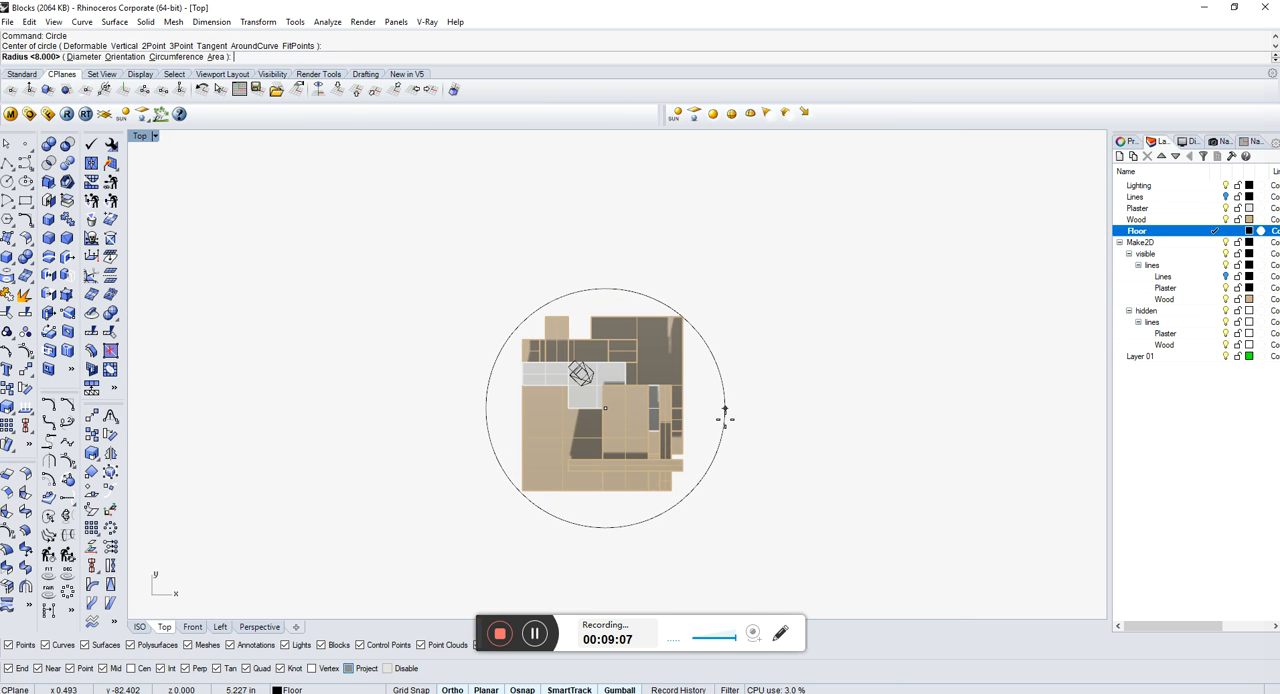
scroll(728, 418, "down", 2)
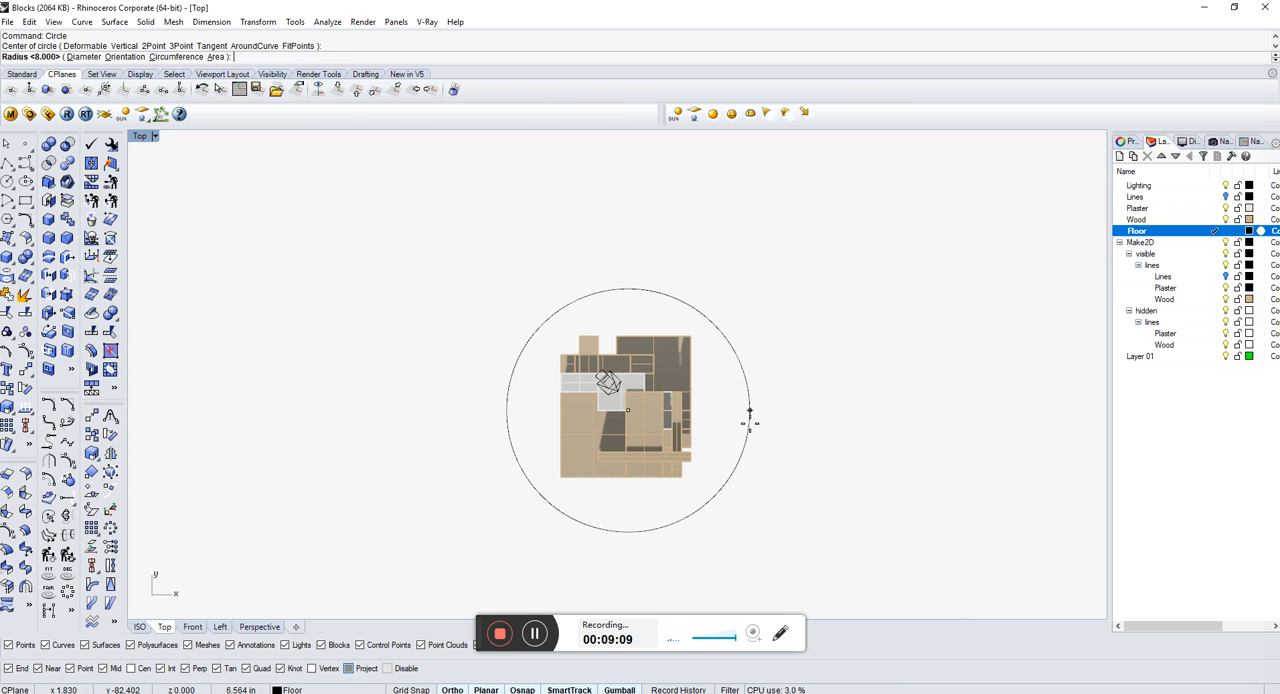
type("8")
key("Return")
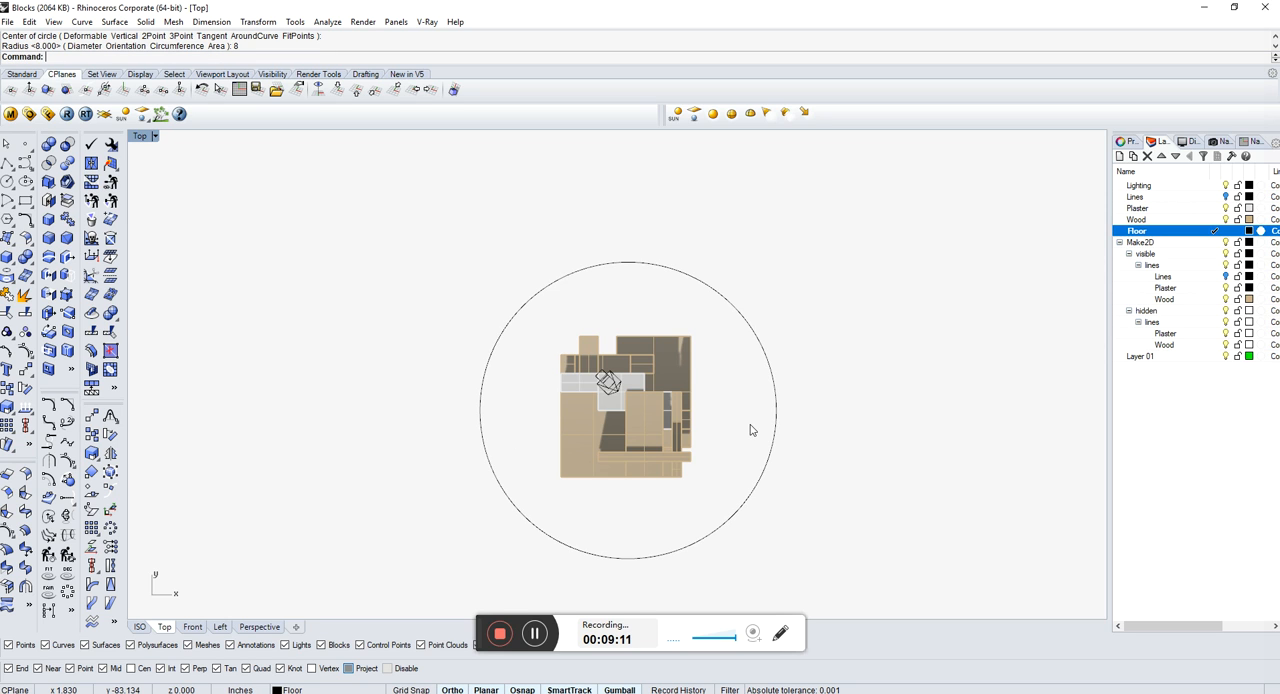
Step: Create a planar surface from the circle around the blocks, working in the ISO view
left_click(262, 627)
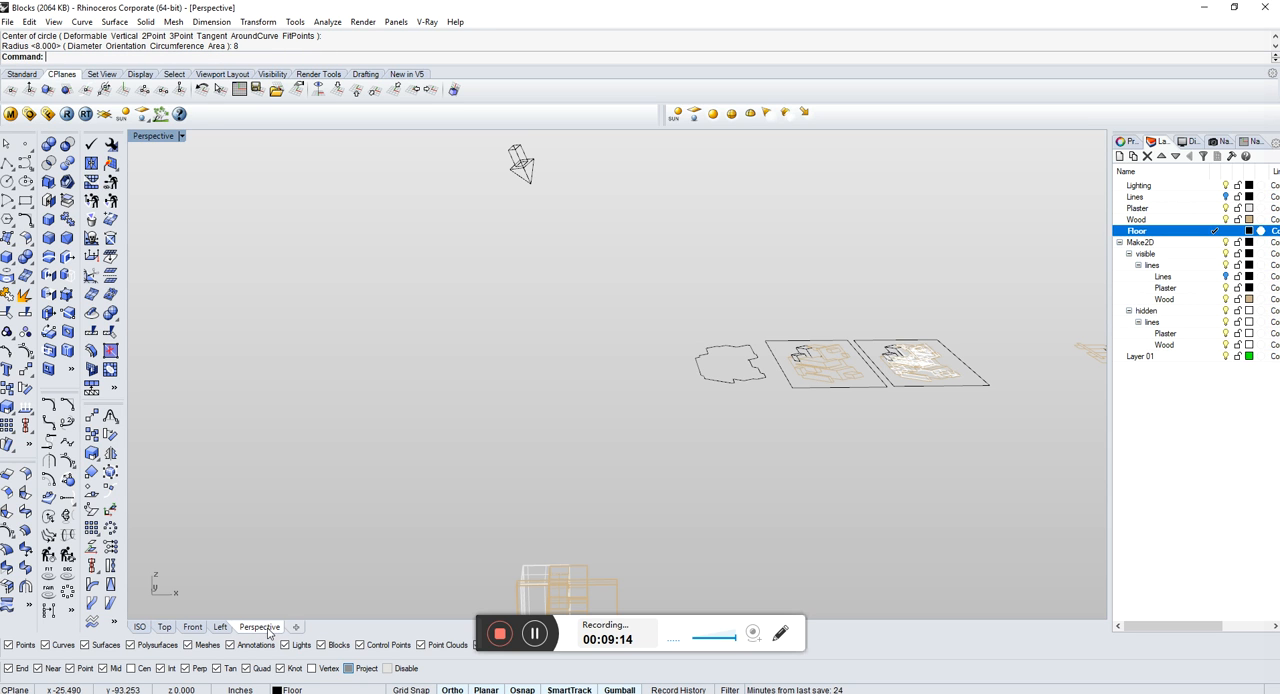
left_click(141, 628)
left_click(745, 491)
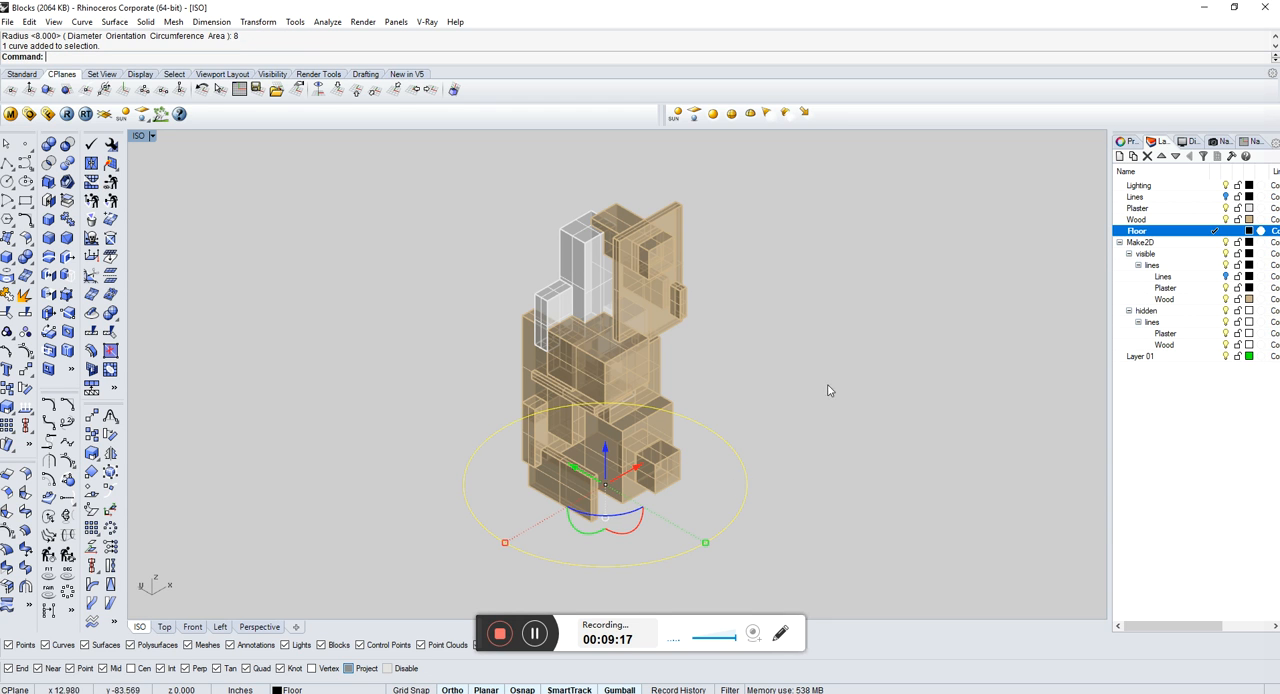
left_click(837, 484)
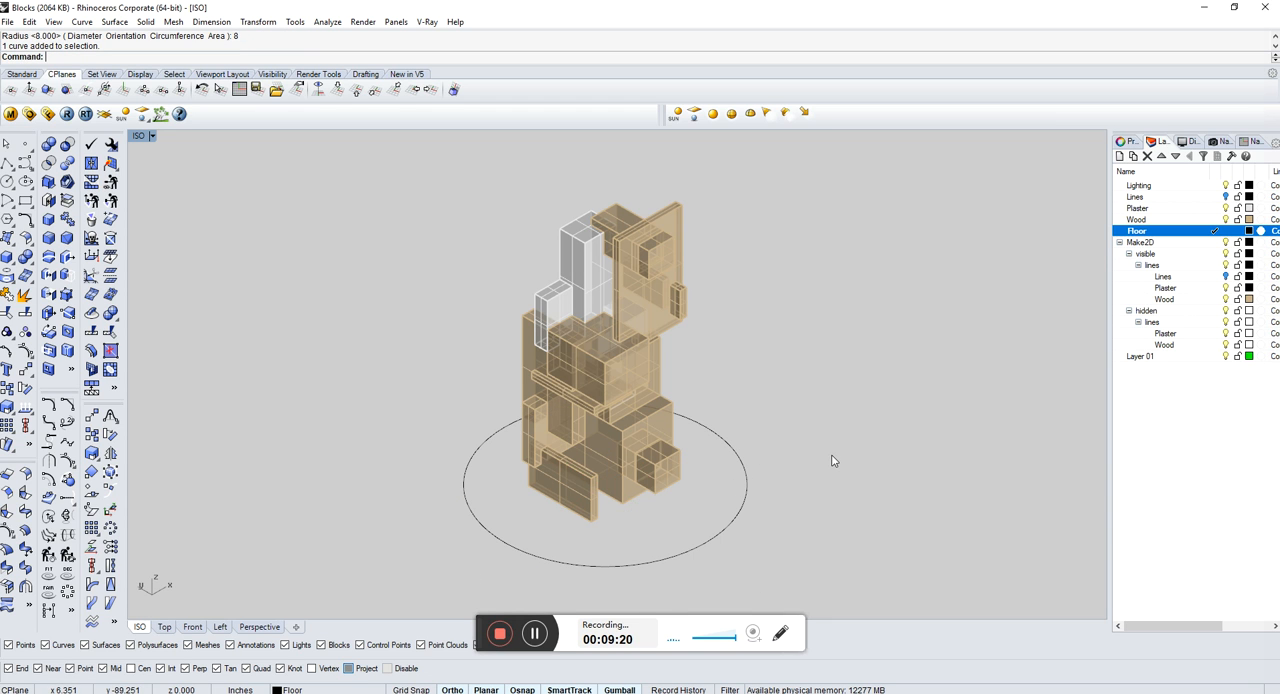
left_click(743, 510)
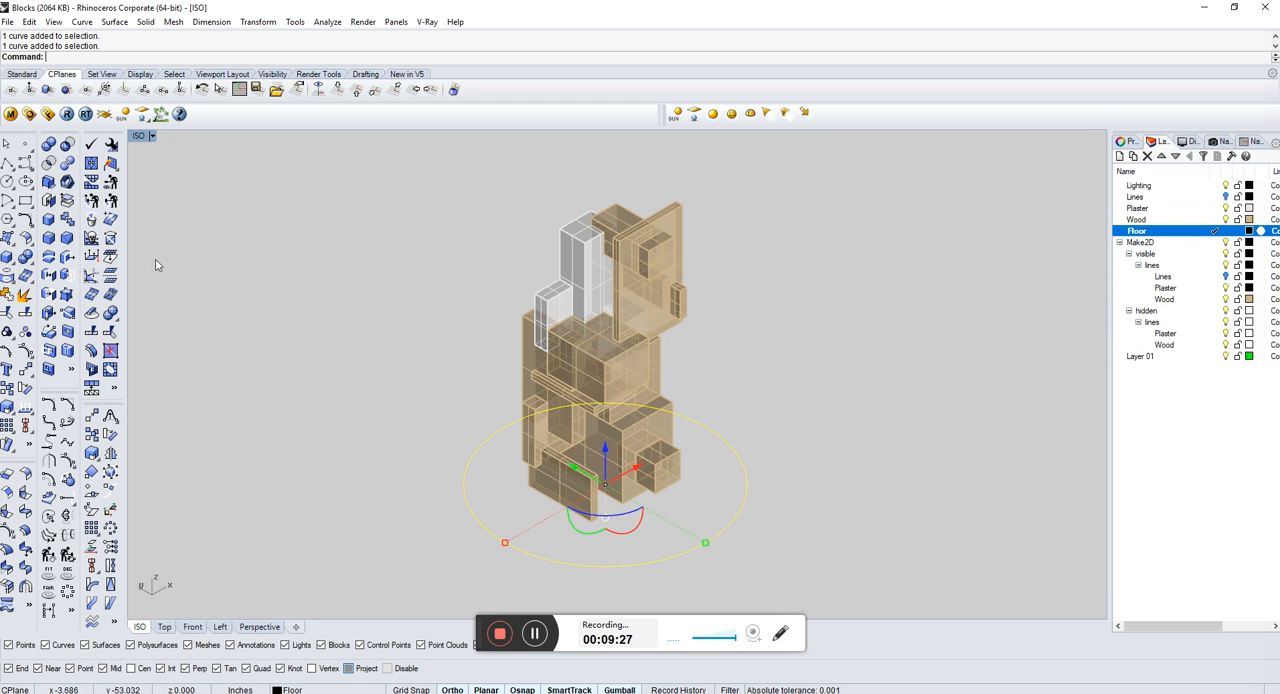
left_click(13, 244)
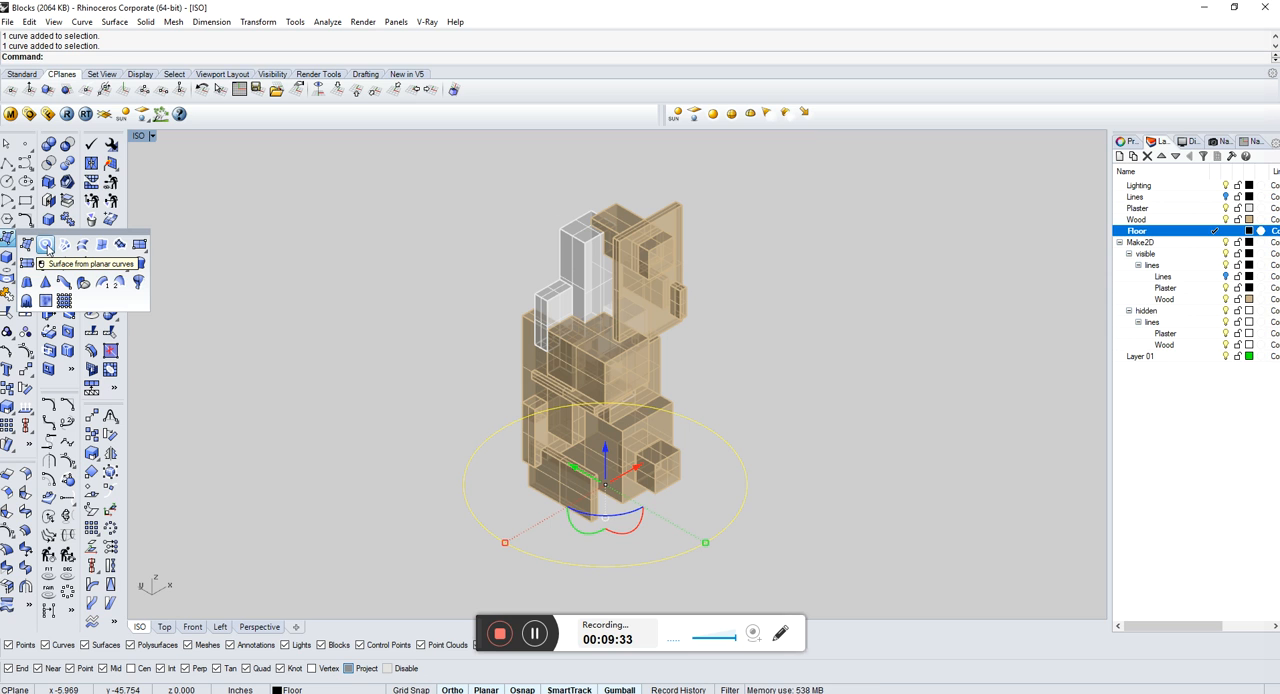
left_click(46, 248)
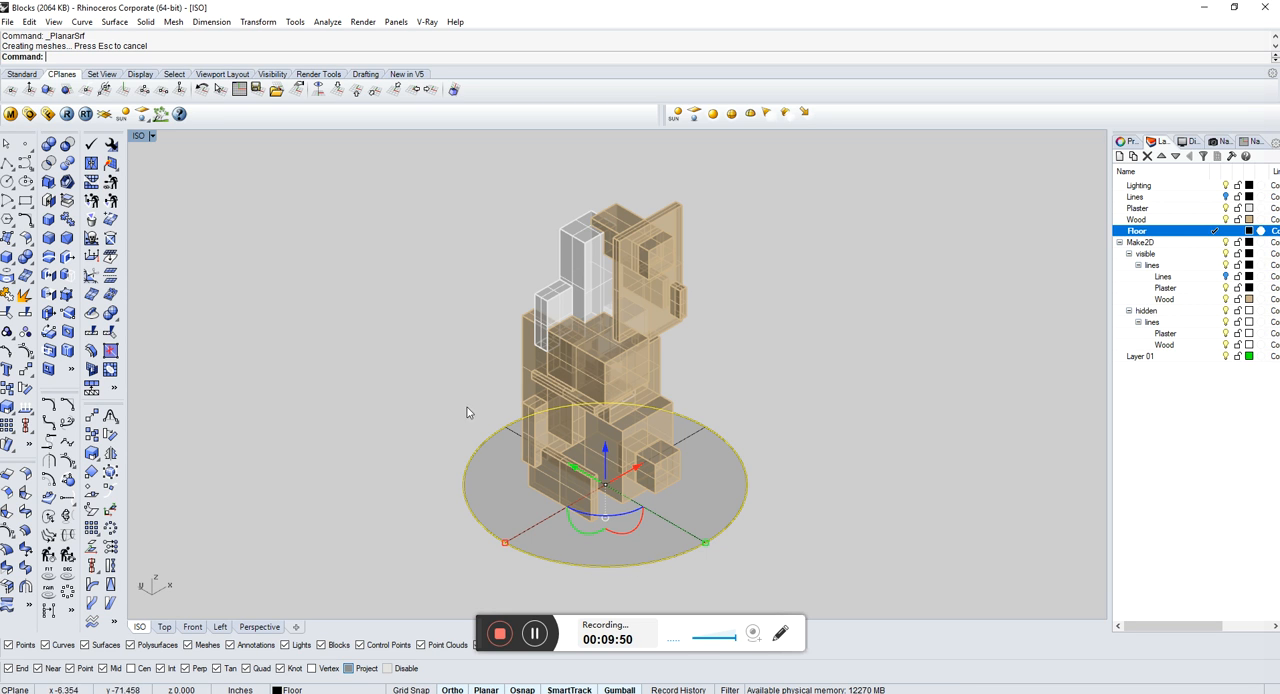
Step: Delete the redundant object overlapping the edge of the circular floor, keeping the disc surface, and leave nothing selected
left_click(690, 488)
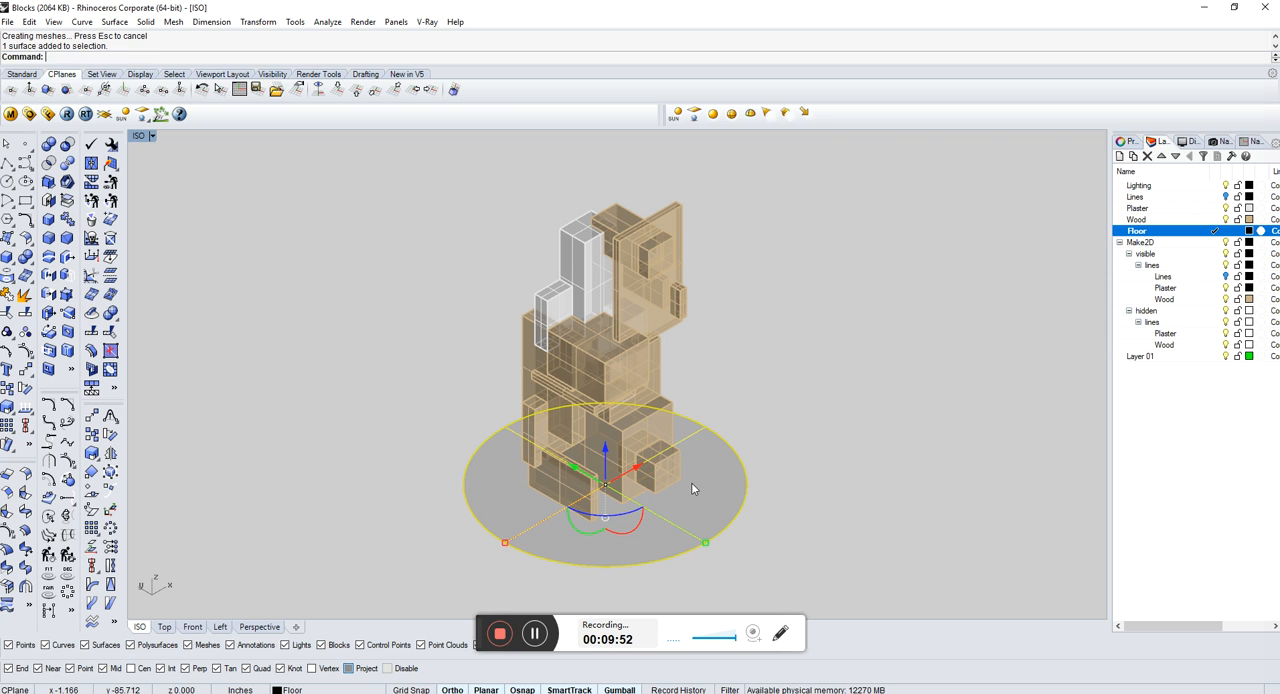
left_click(474, 445)
left_click(477, 447)
left_click(519, 474)
key("Delete")
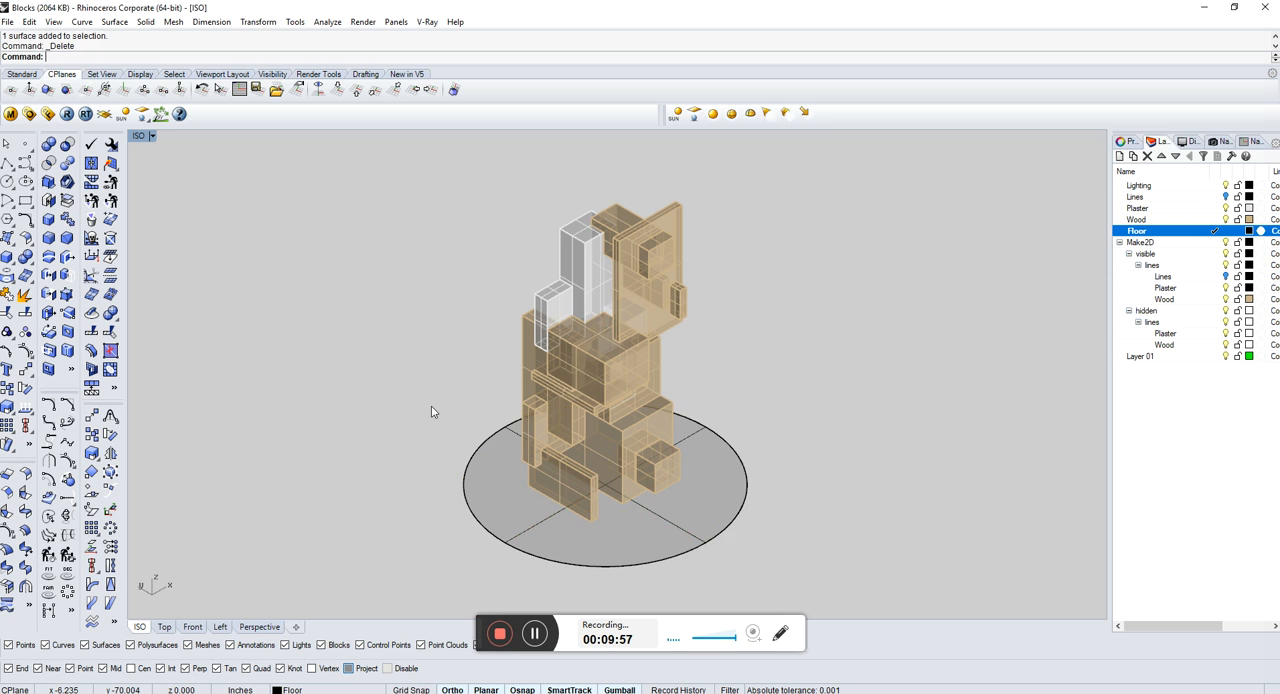
left_click(483, 485)
left_click(443, 460)
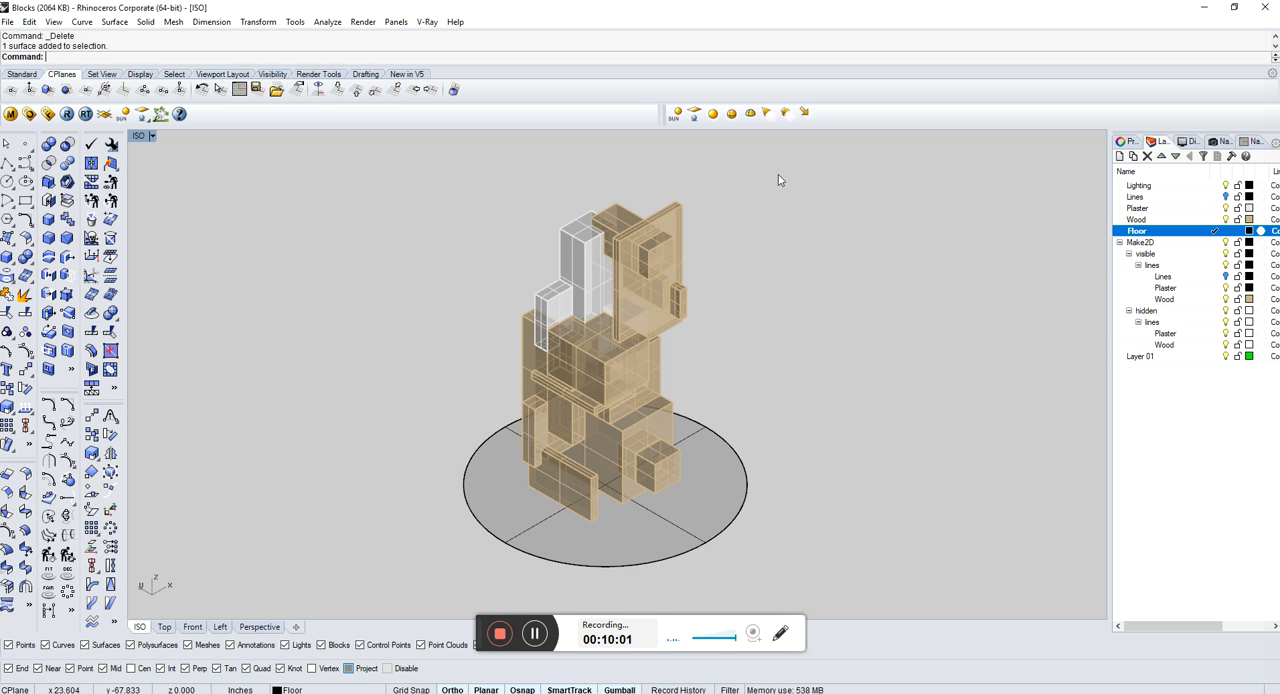
Step: Start a V-Ray render of the ISO view with the circular floor beneath the blocks
left_click(66, 115)
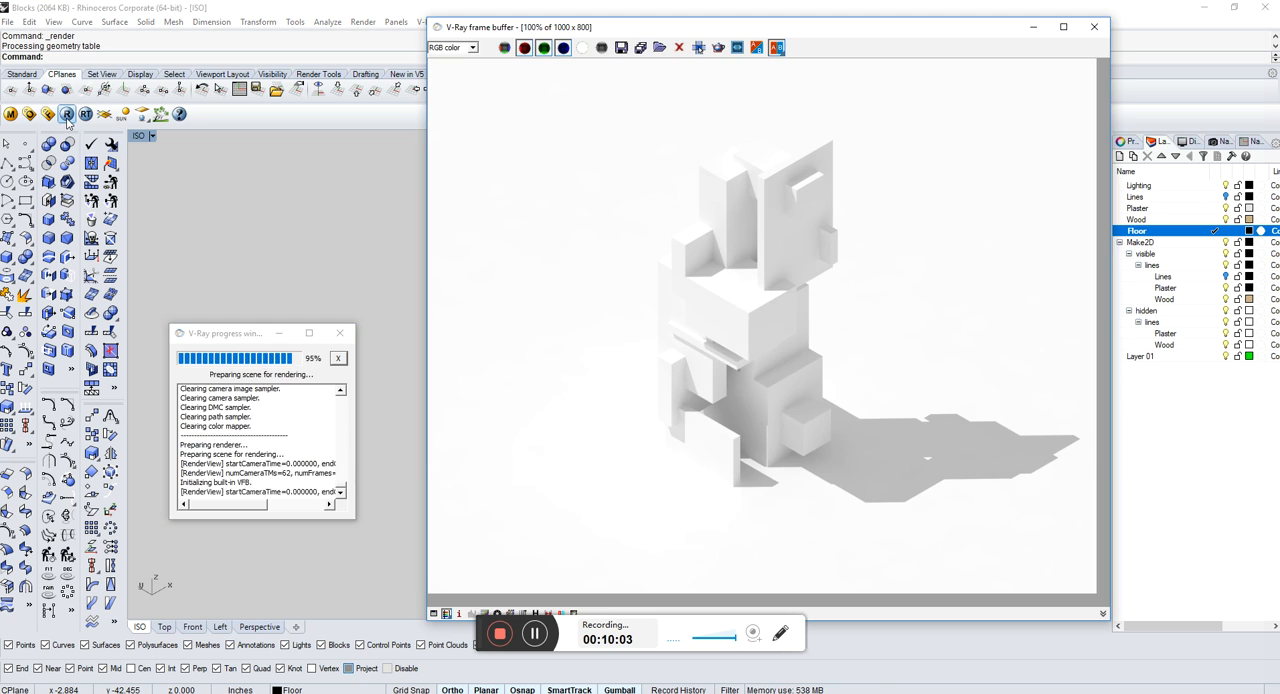